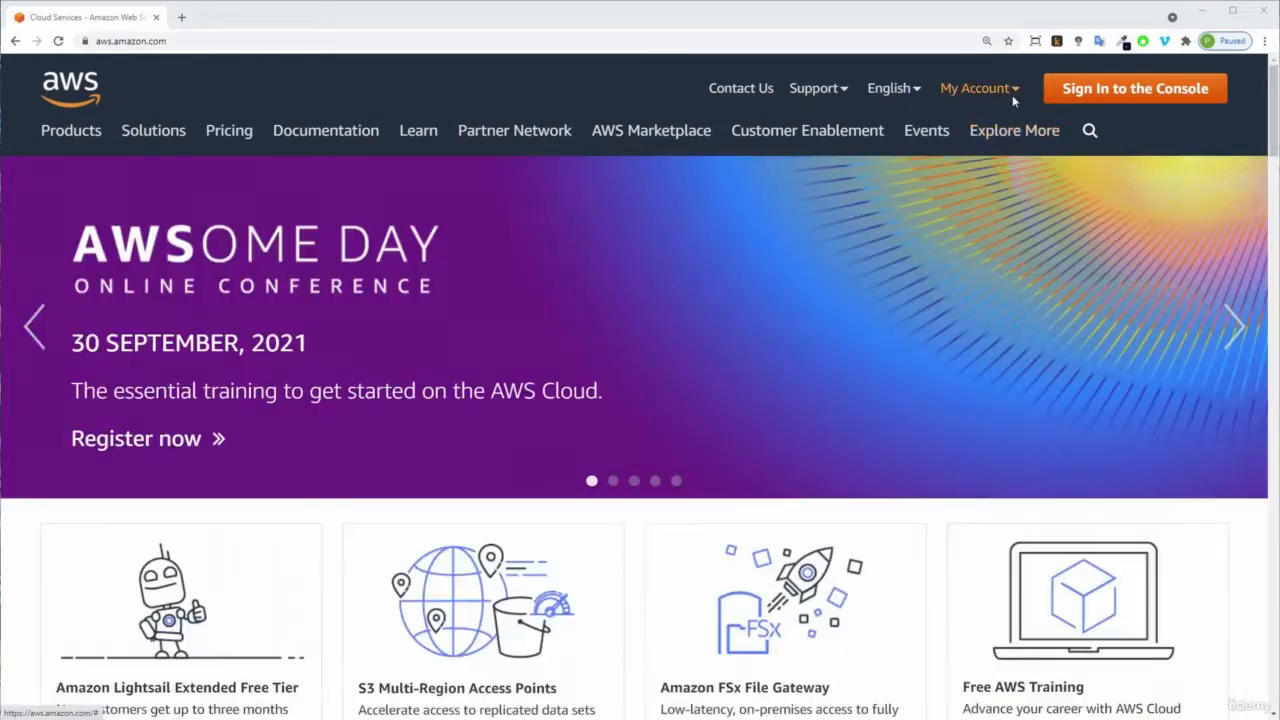
Open the AWS Management Console from the account menu on the AWS home page.
click(1013, 94)
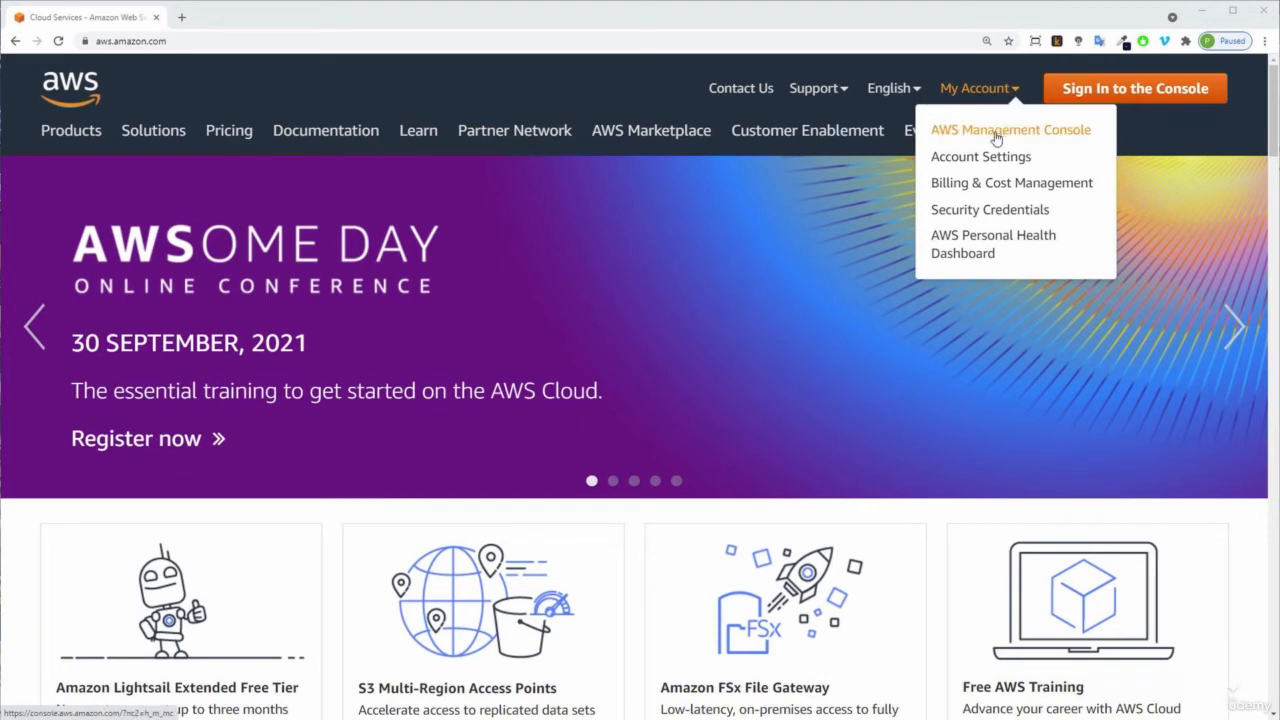
click(996, 133)
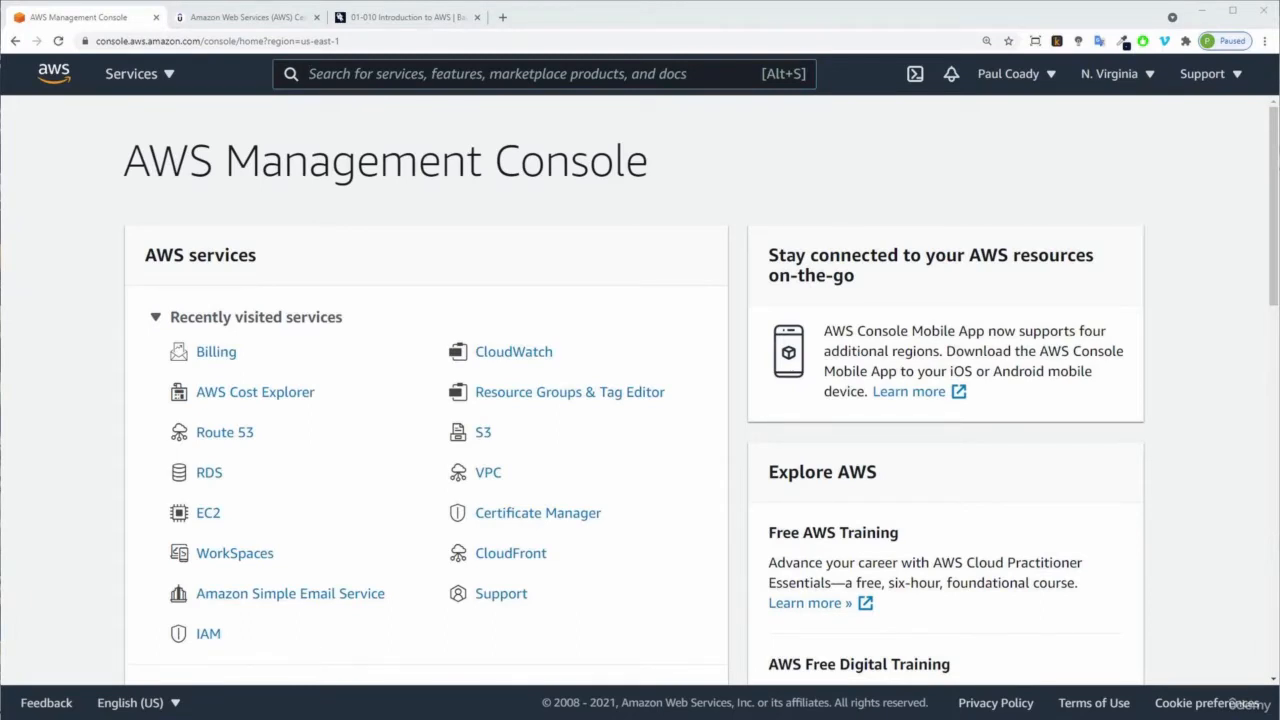
Review the Introduction to AWS lab notes document alongside the console.
drag(1279, 46, 684, 0)
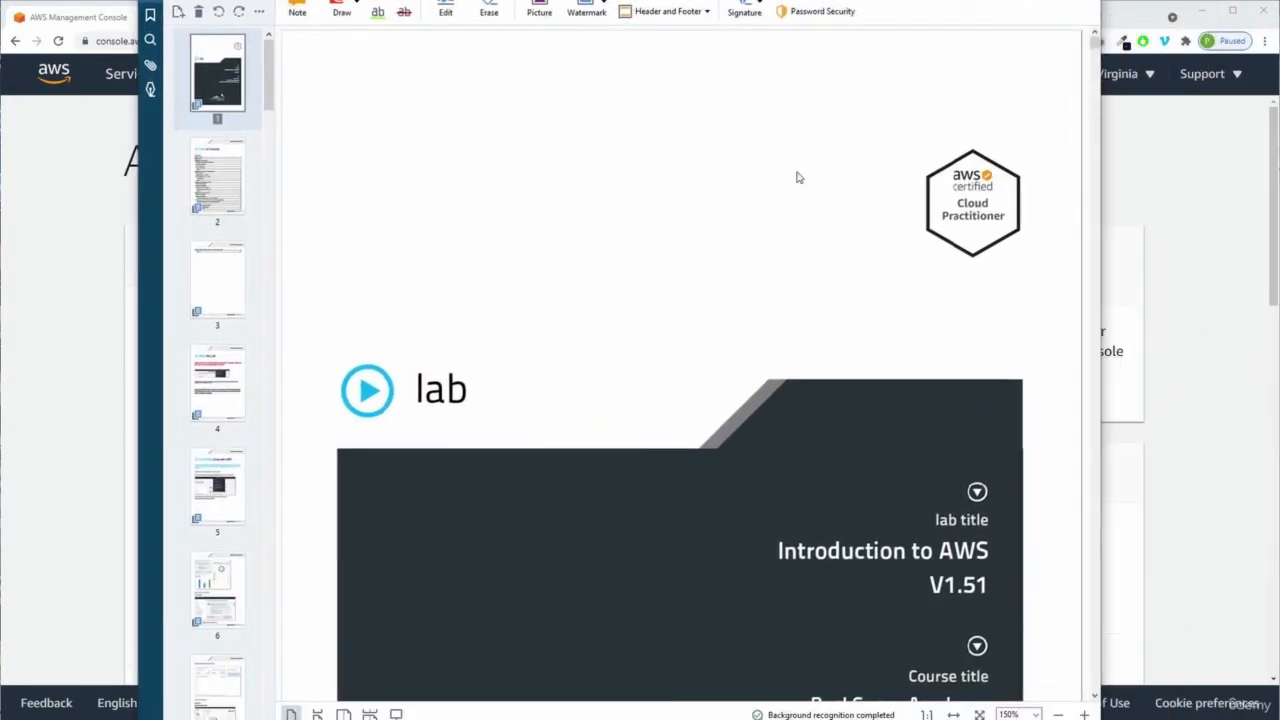
scroll(836, 313, down, 1)
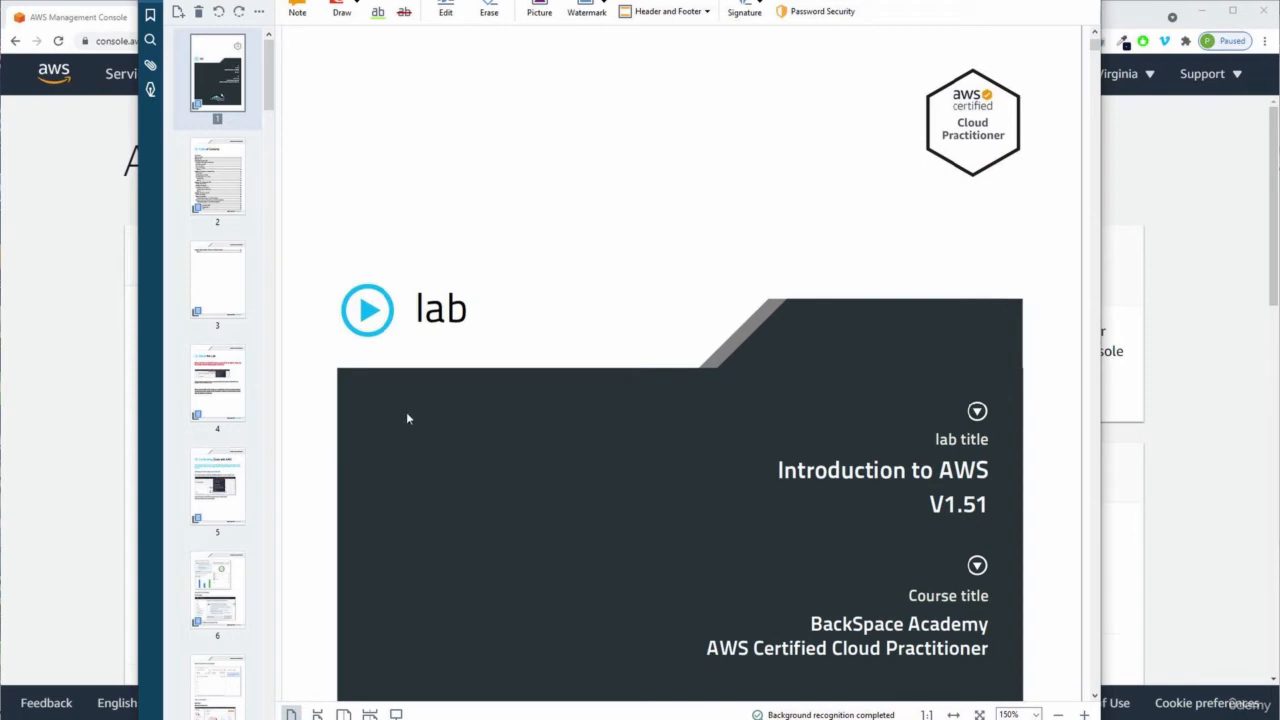
click(218, 487)
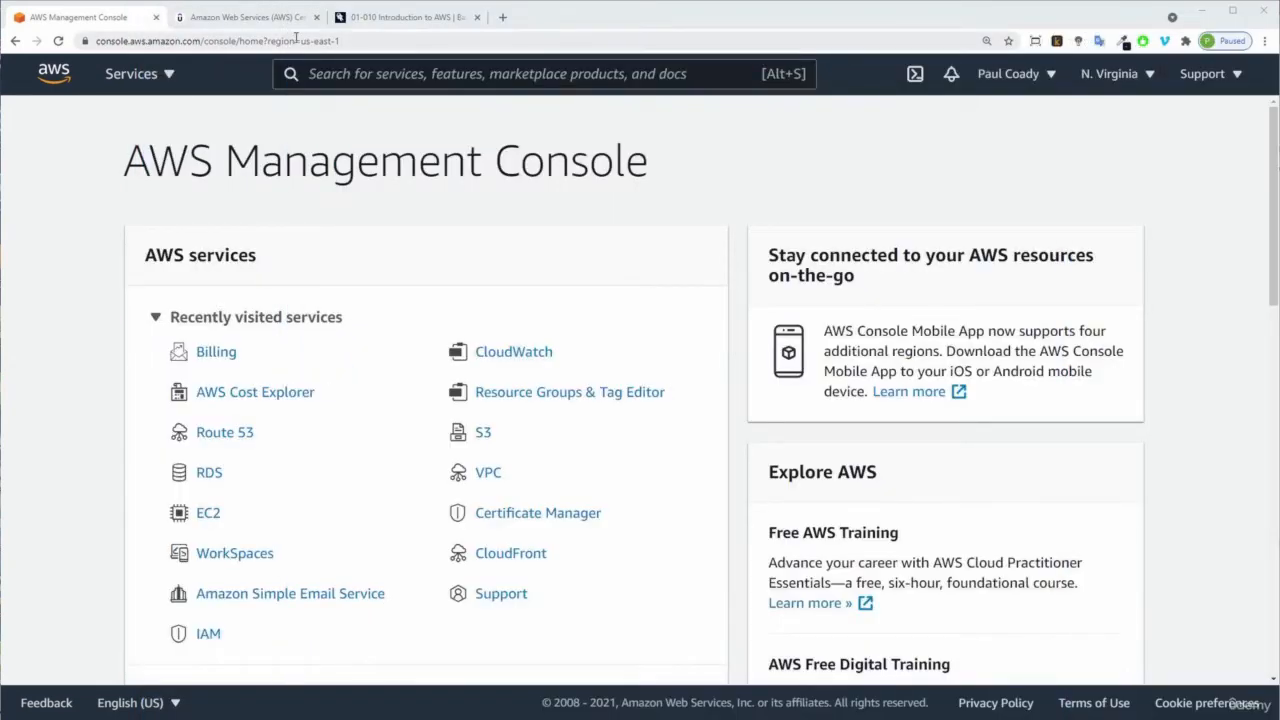
Browse the lecture's resources and the course lesson page in the other browser tabs.
click(256, 28)
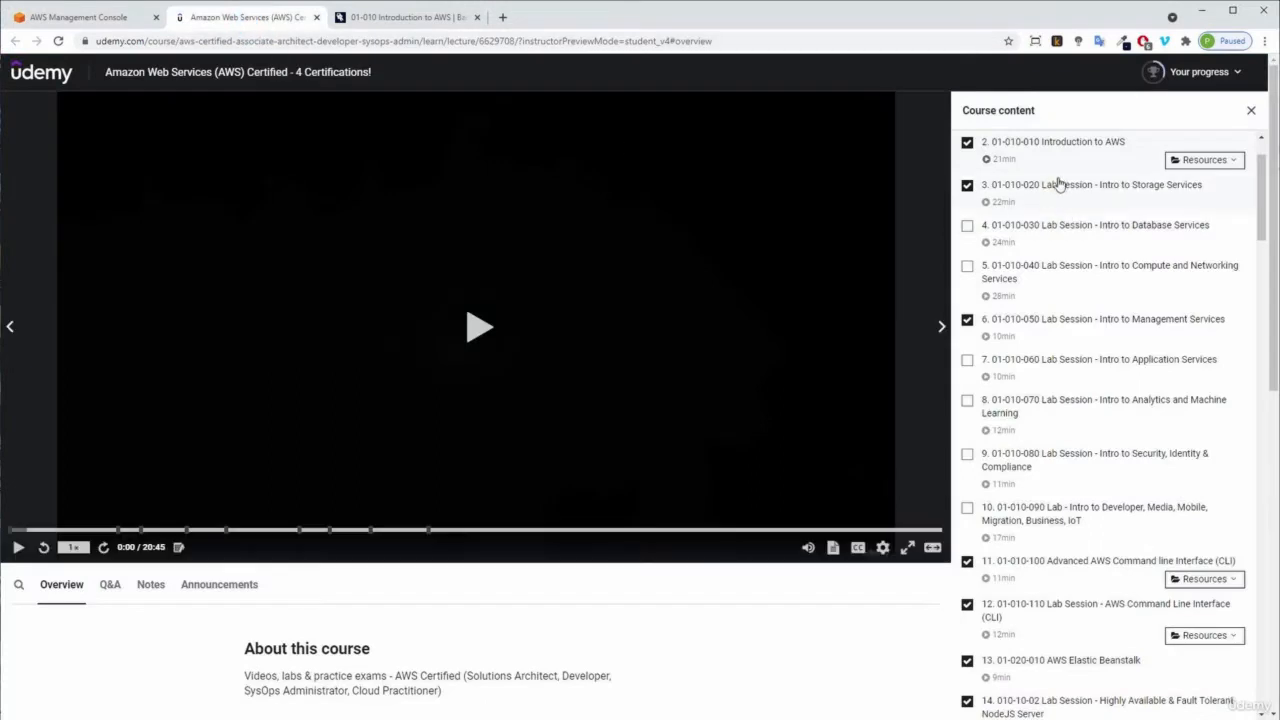
click(1237, 163)
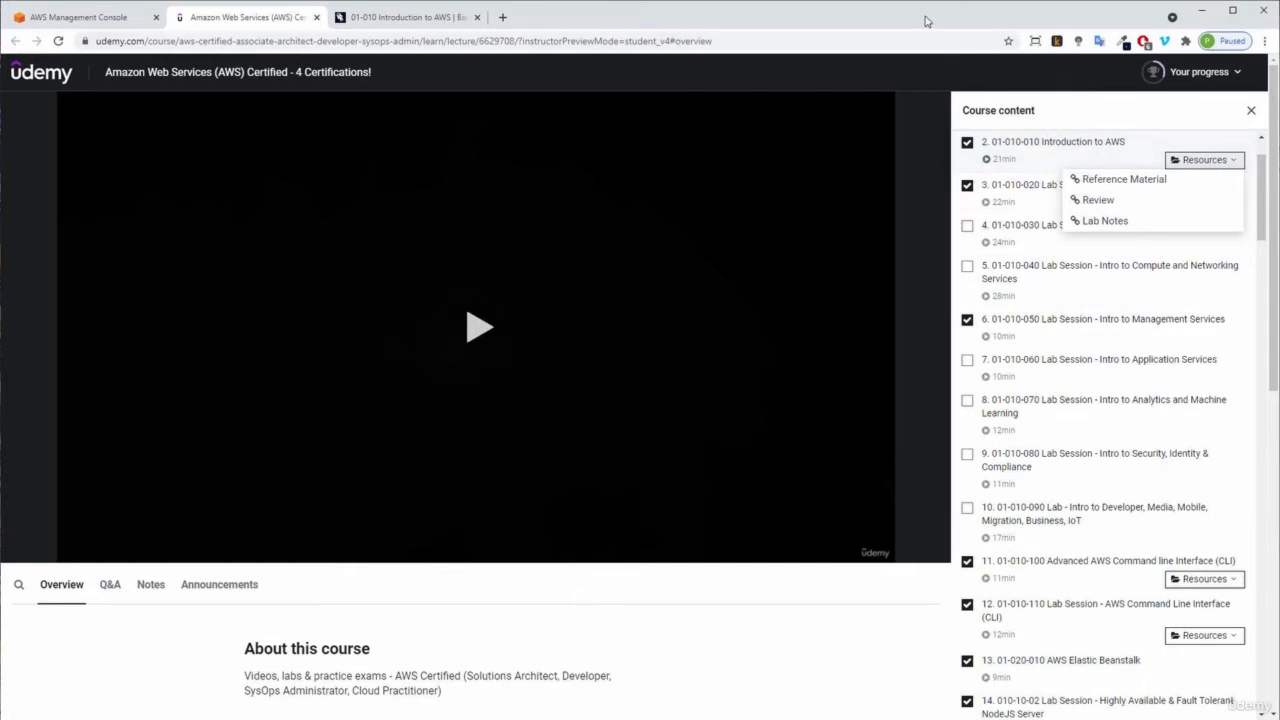
click(1231, 164)
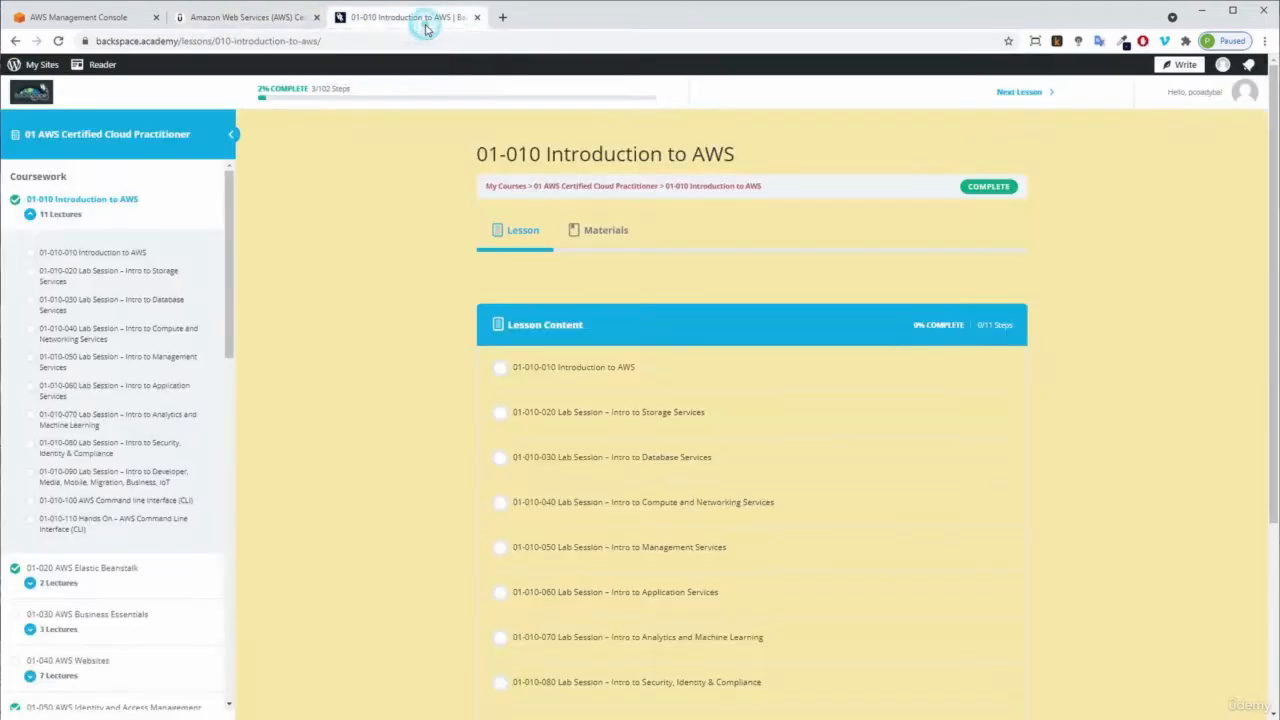
click(427, 26)
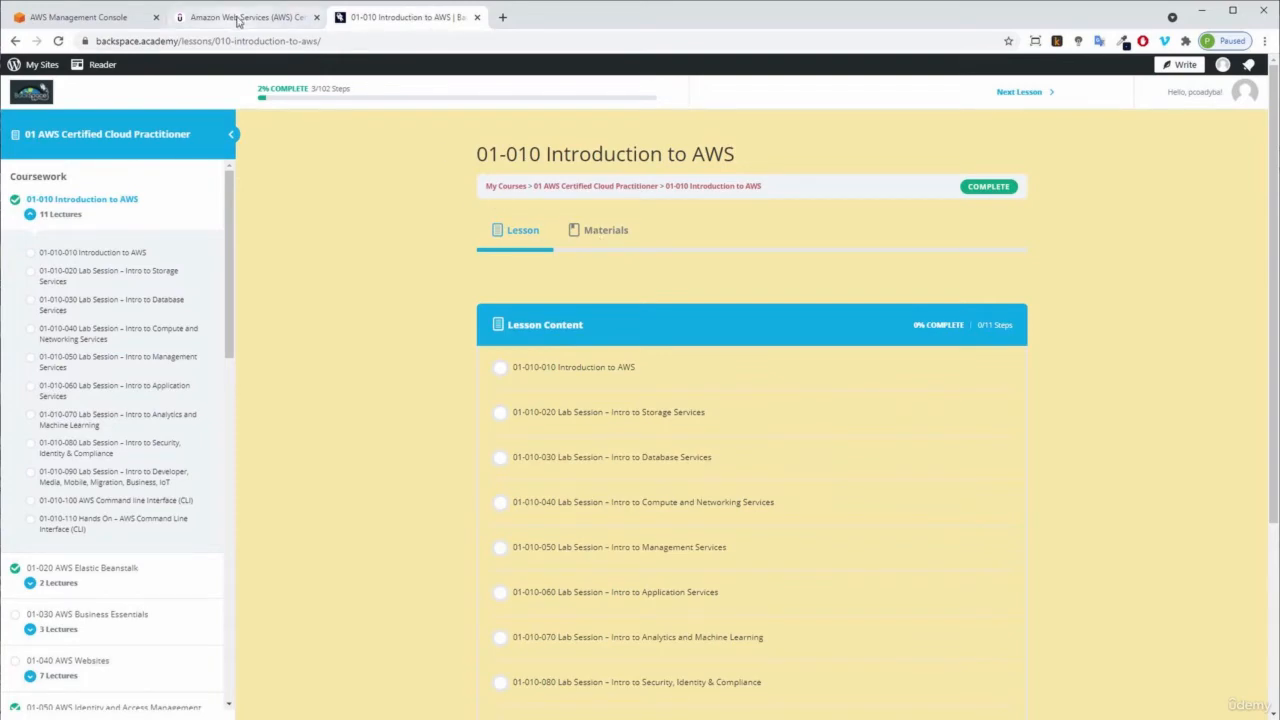
click(237, 20)
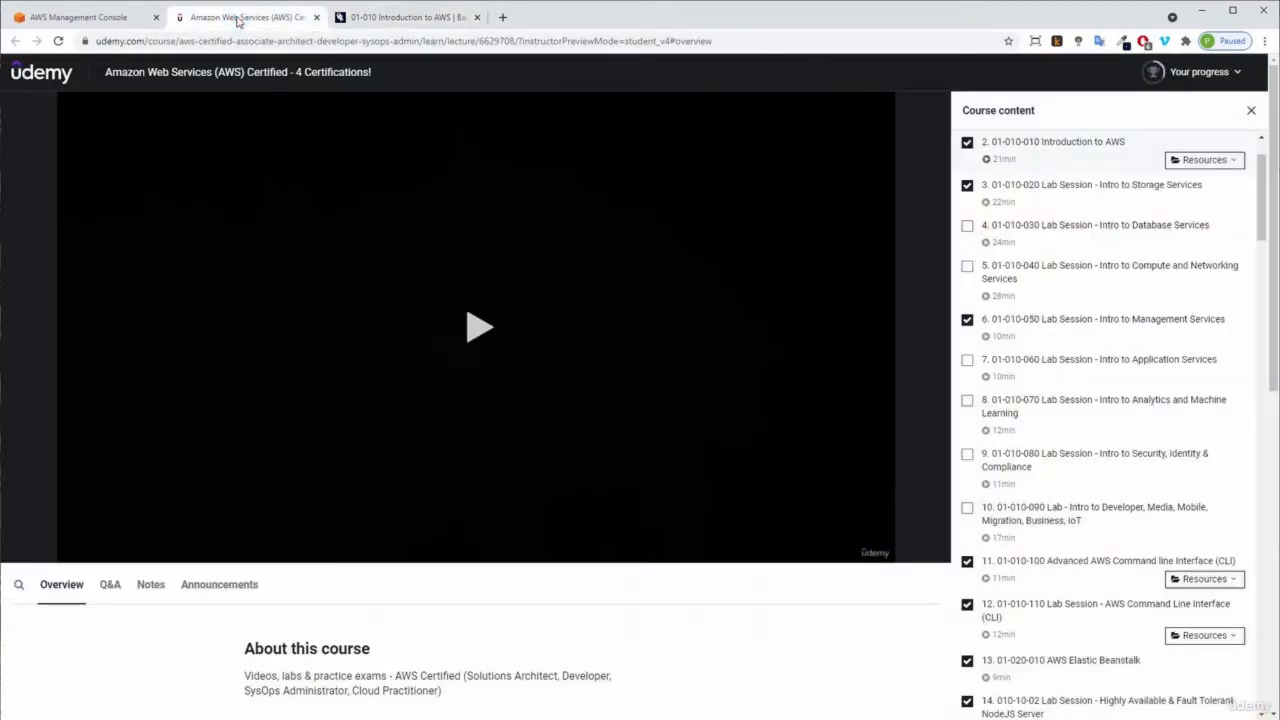
Return to the console tab and close the two course tabs.
click(110, 18)
click(317, 17)
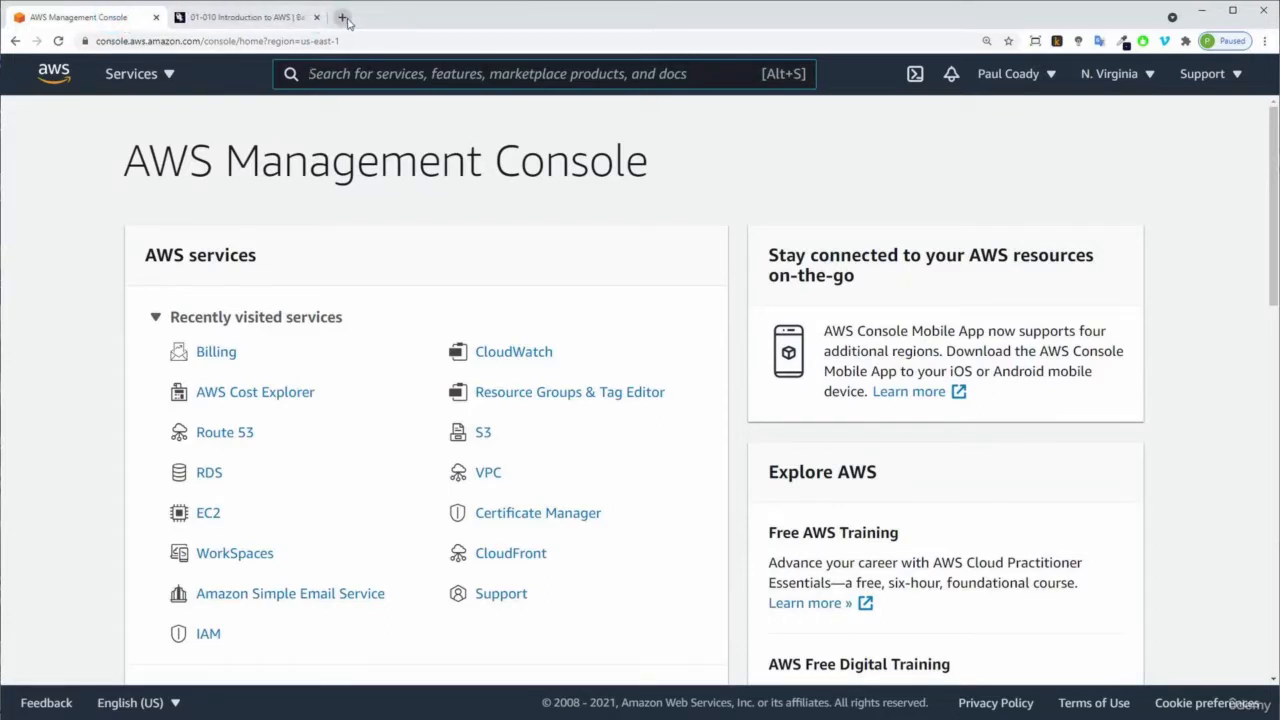
click(316, 17)
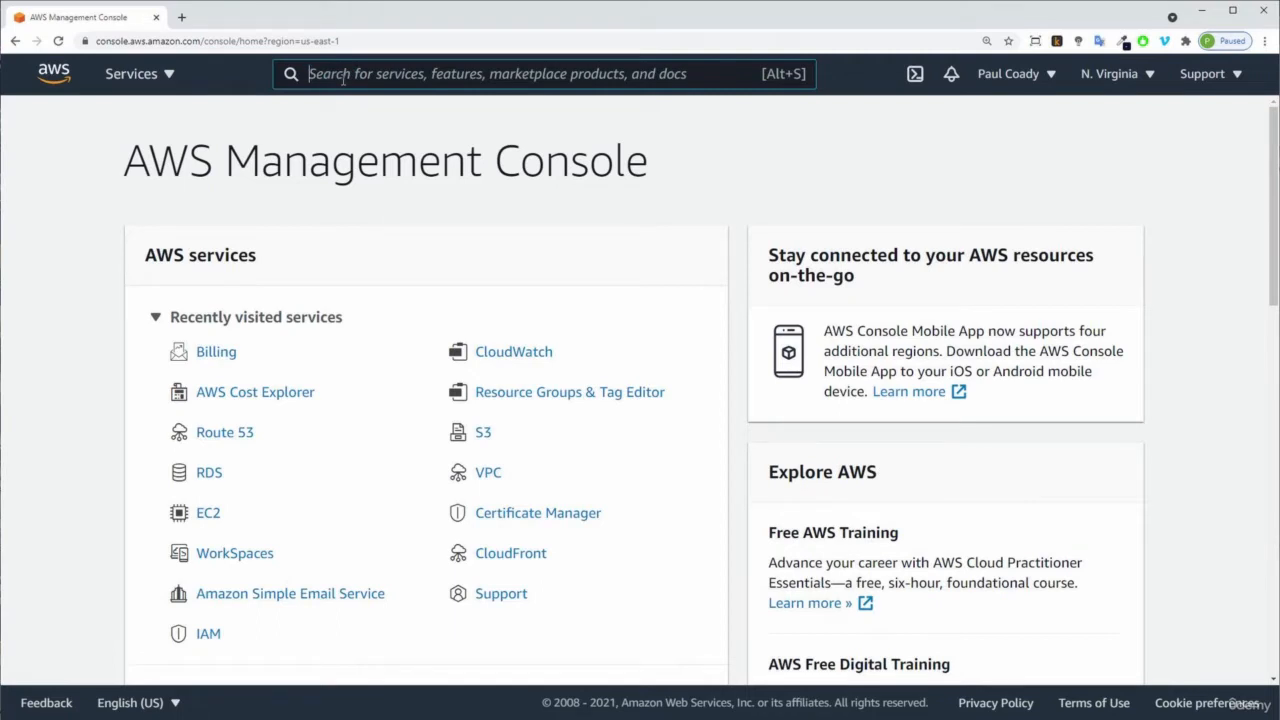
Search the console for s3, then clear the search box.
text(s3)
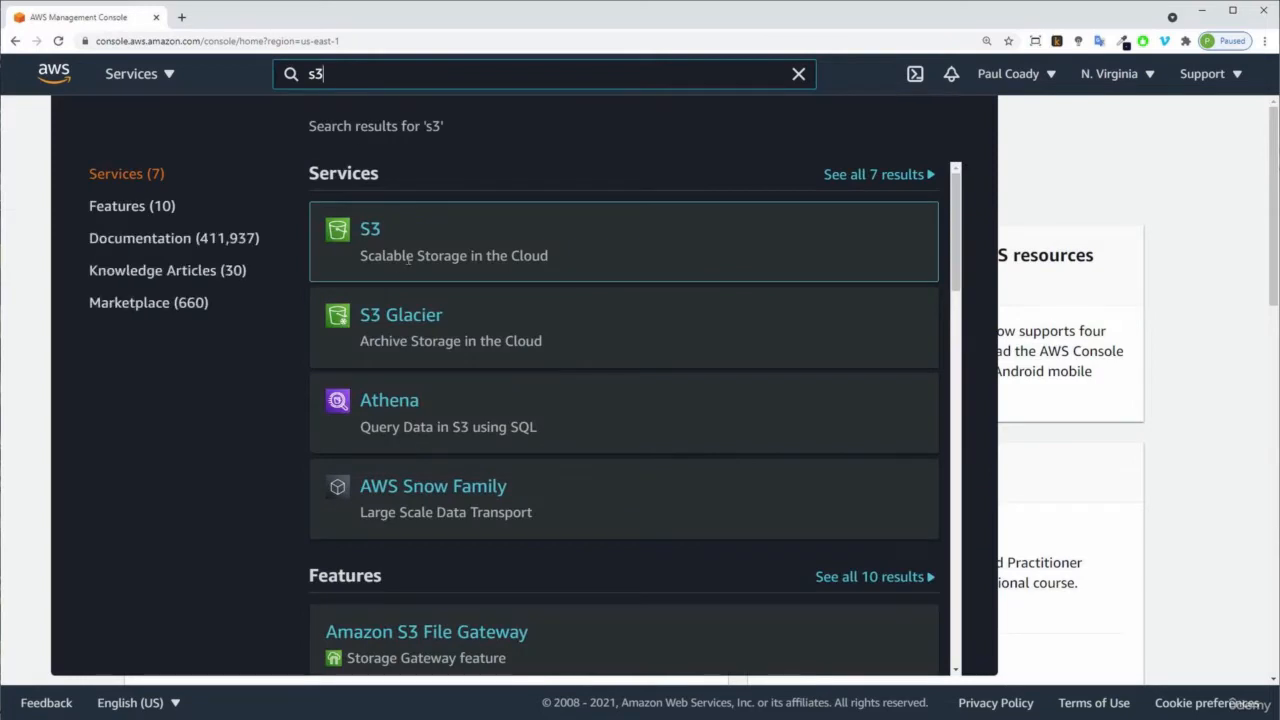
click(1120, 157)
click(334, 80)
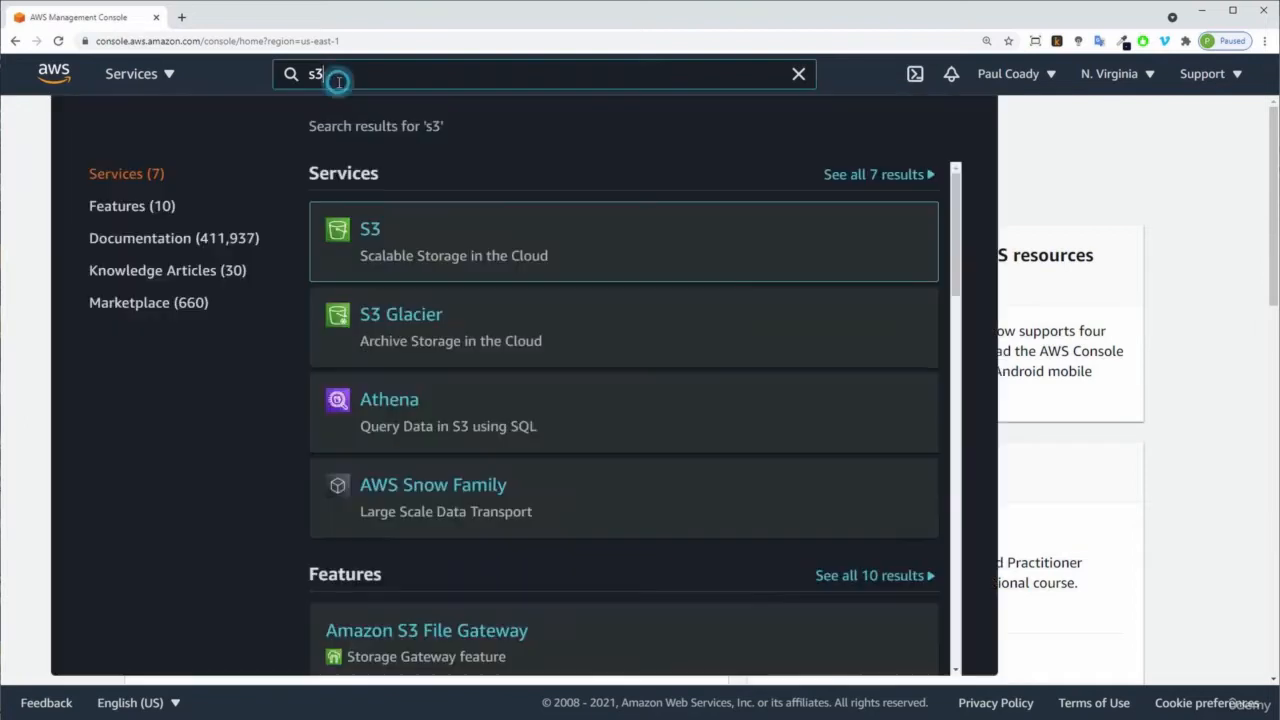
key(BackSpace)
key(BackSpace)
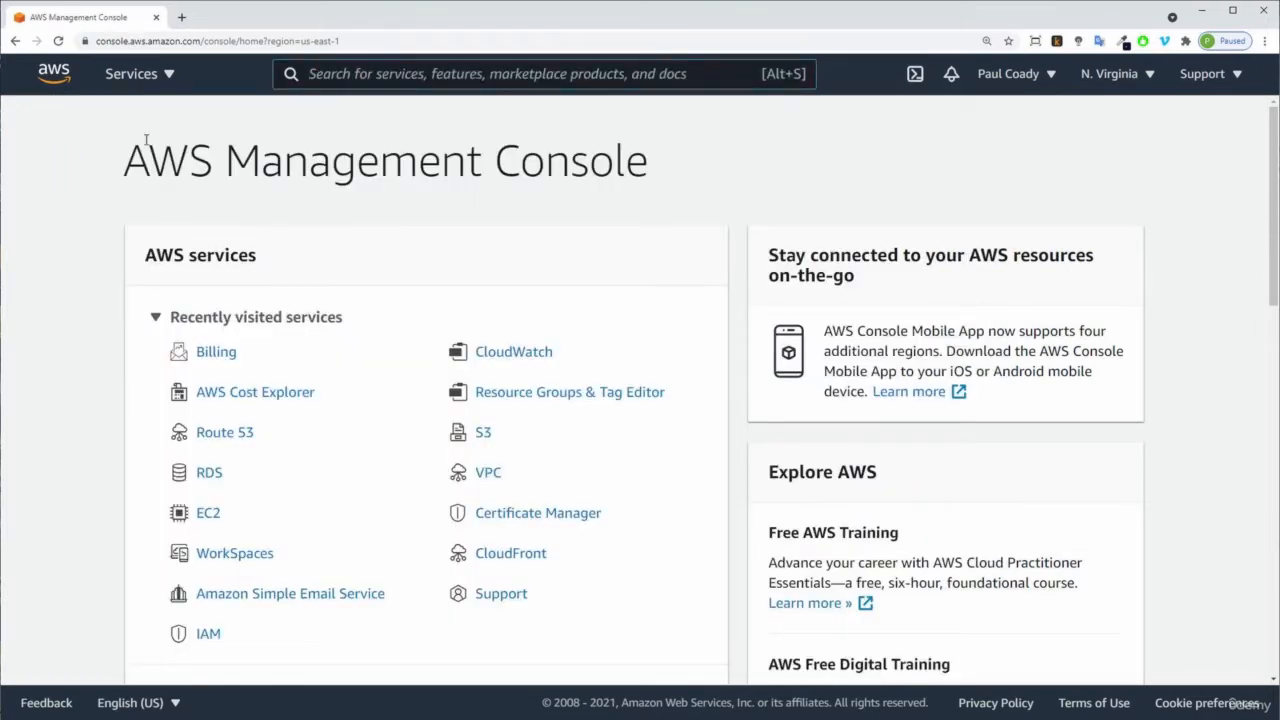
Browse the full services list, then search for billing and open the Billing service.
click(166, 84)
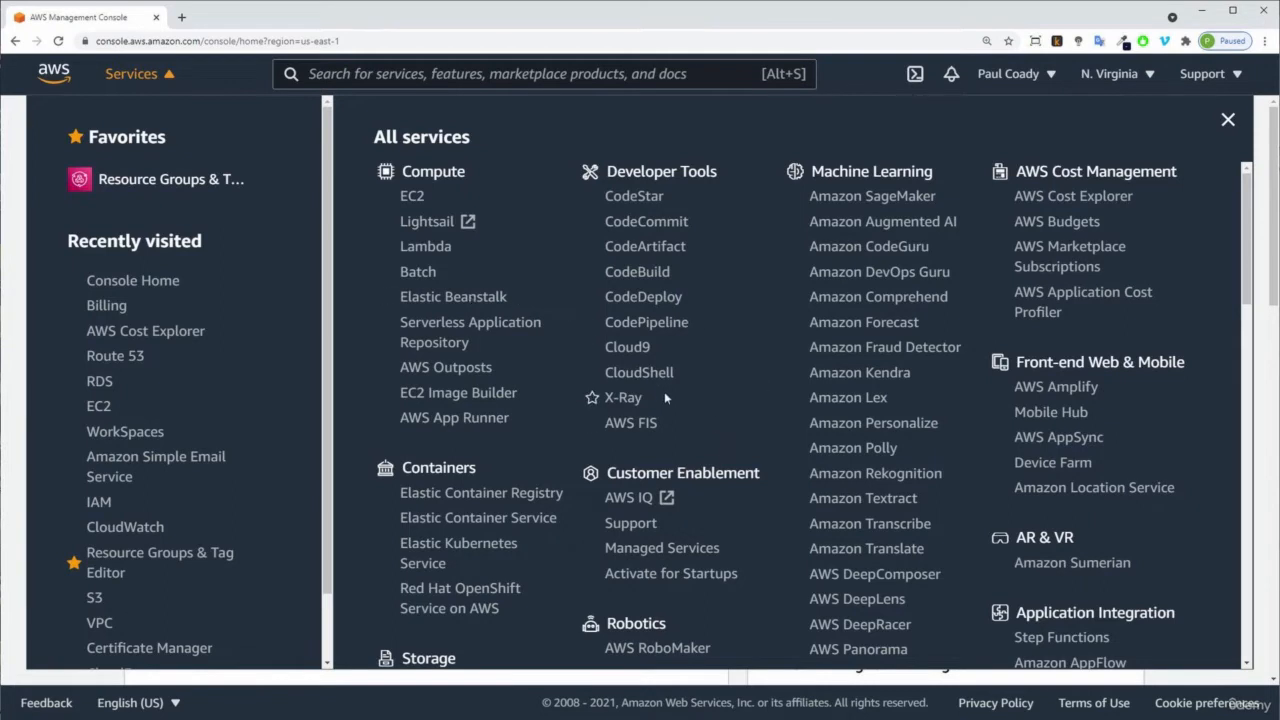
click(461, 75)
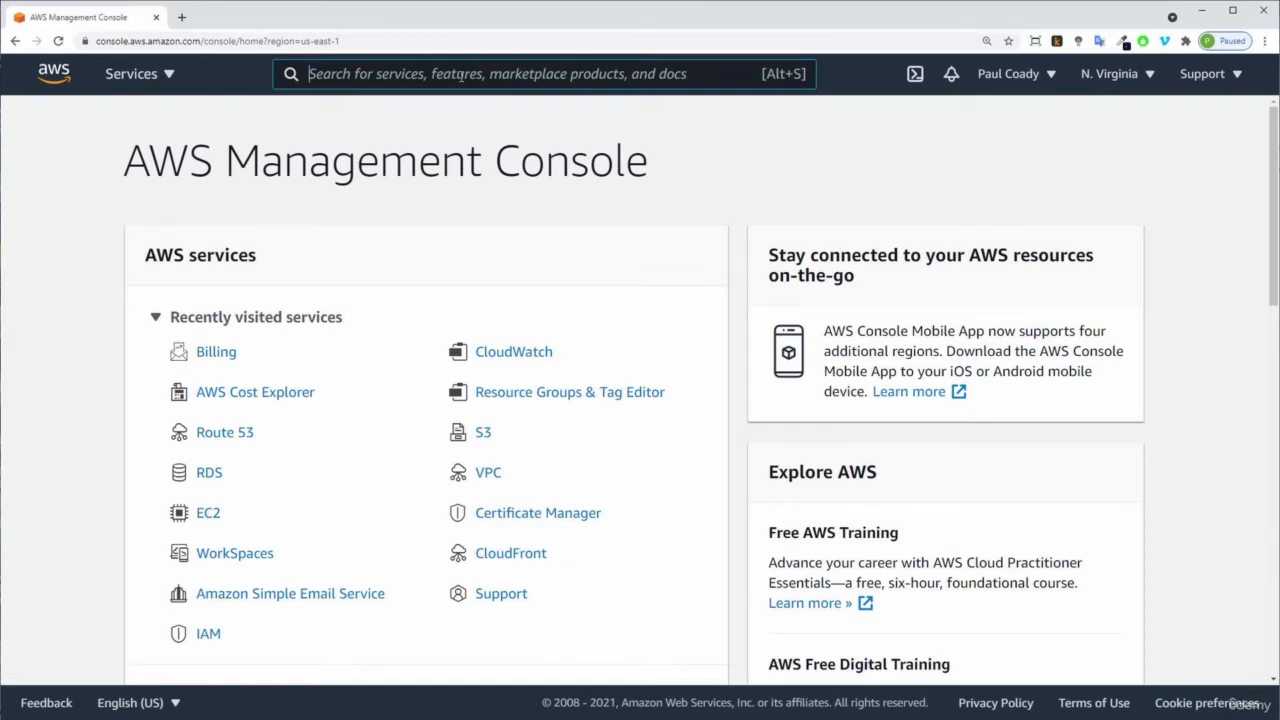
text(billing)
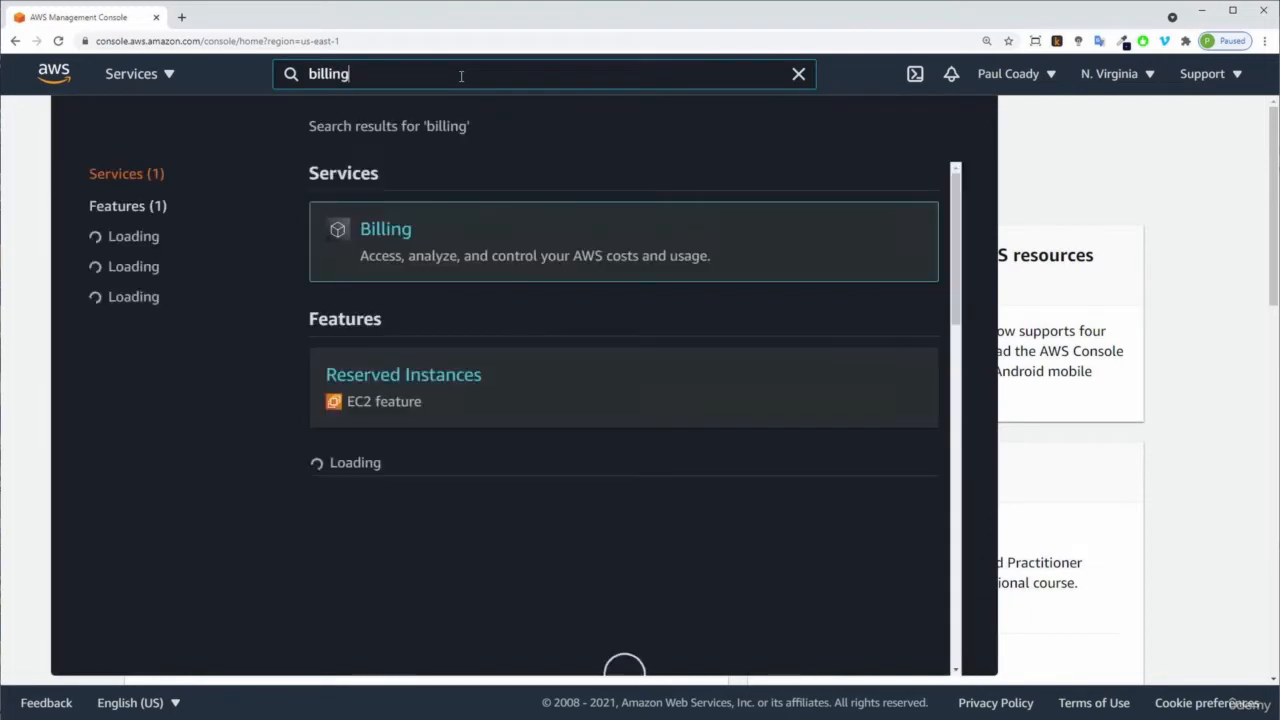
mouse_move(384, 240)
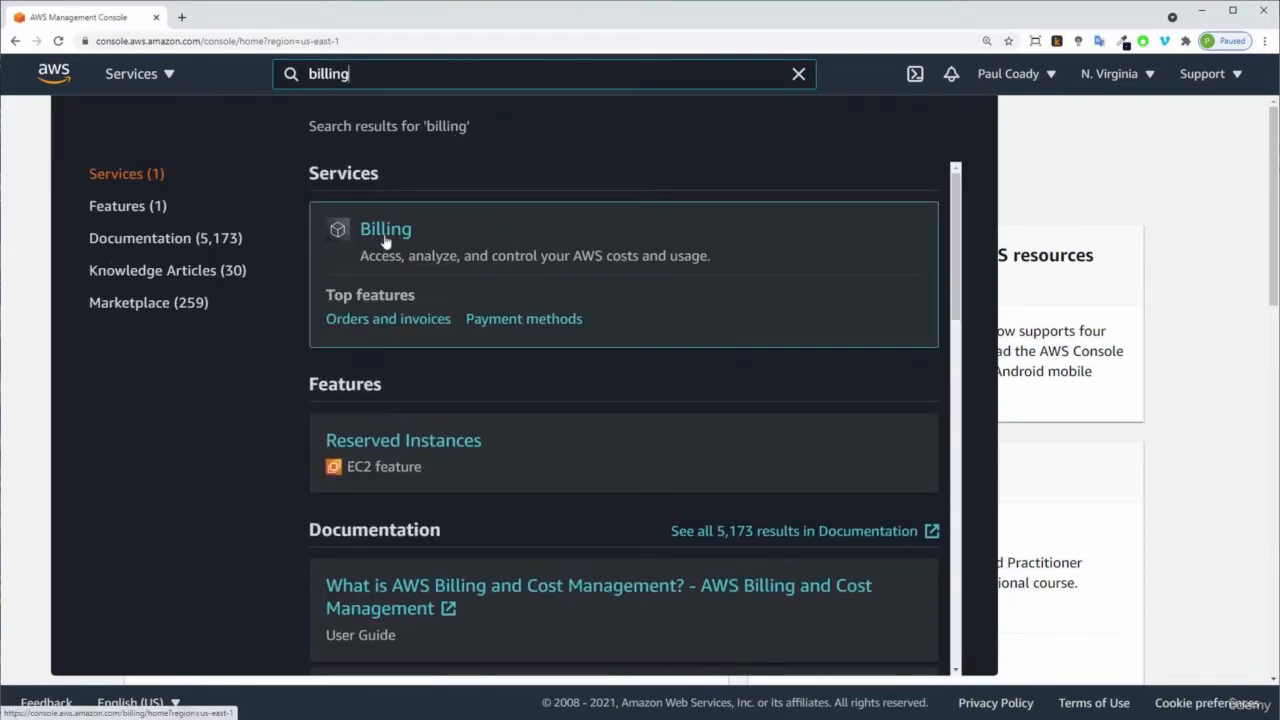
click(384, 234)
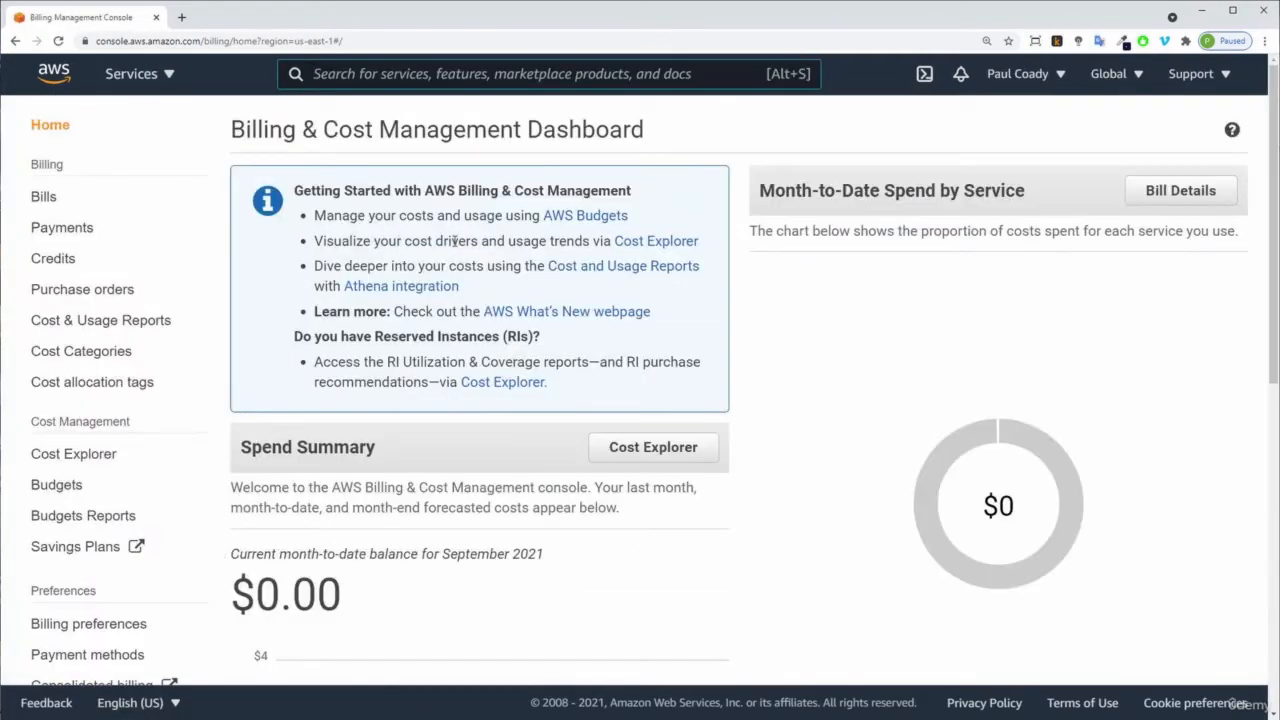
Open the billing dashboard from the account menu.
click(1057, 78)
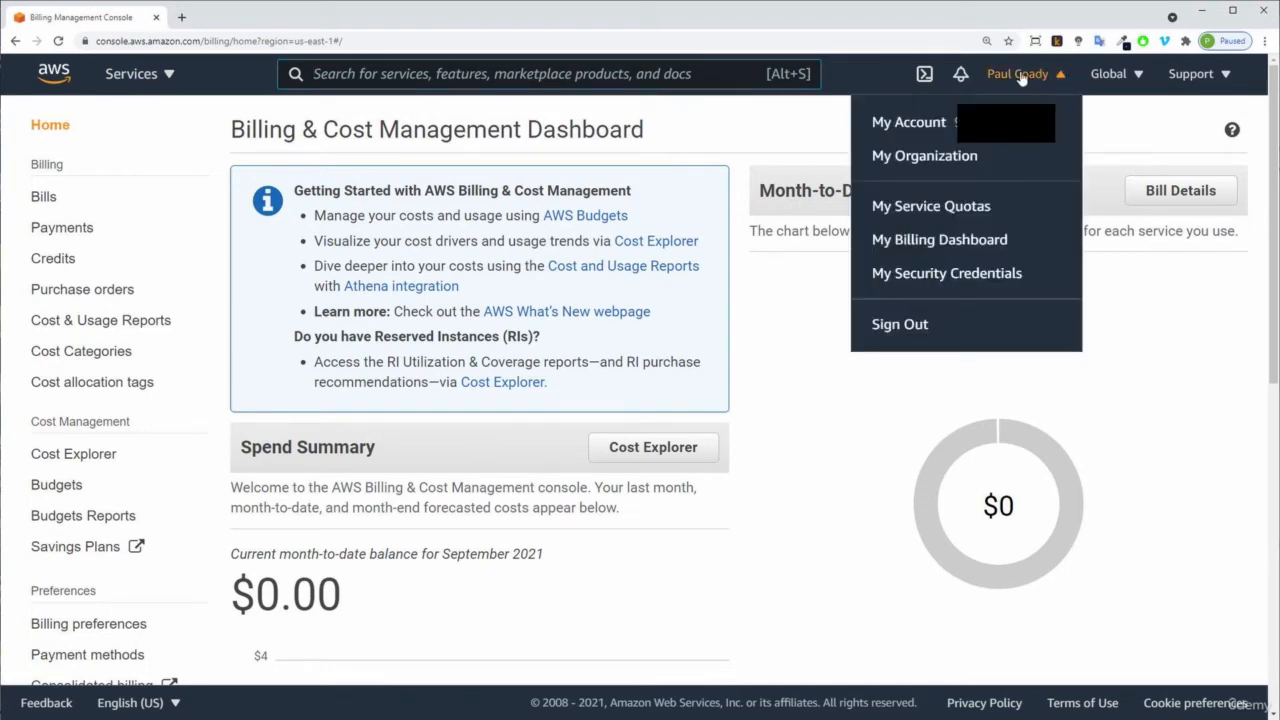
click(928, 243)
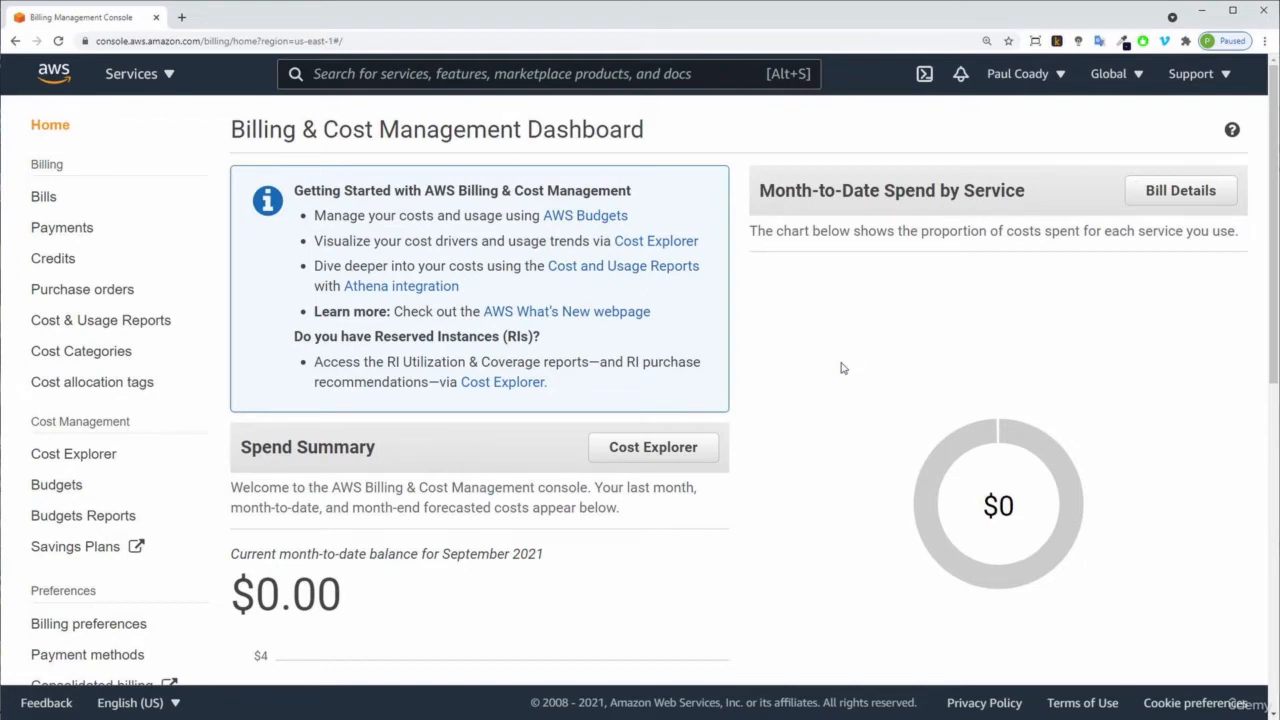
Review the spend summary and month-to-date costs on the Billing & Cost Management Dashboard.
scroll(848, 410, down, 3)
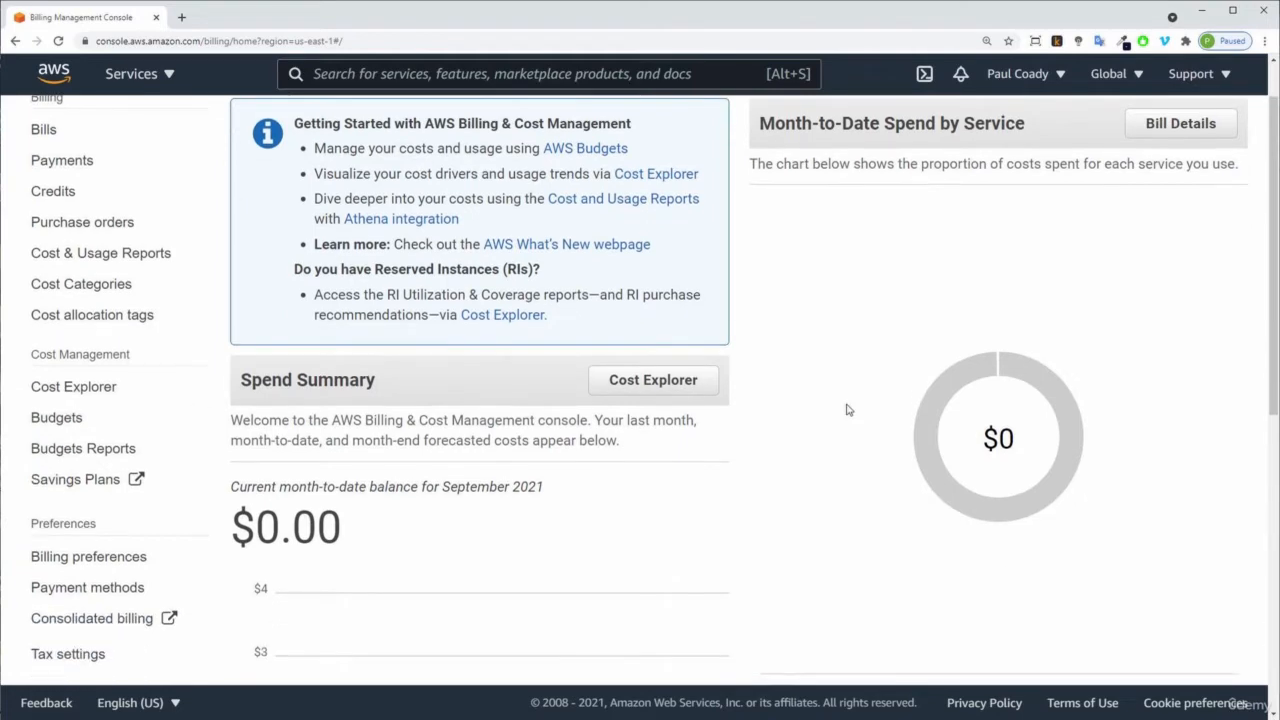
scroll(846, 410, down, 4)
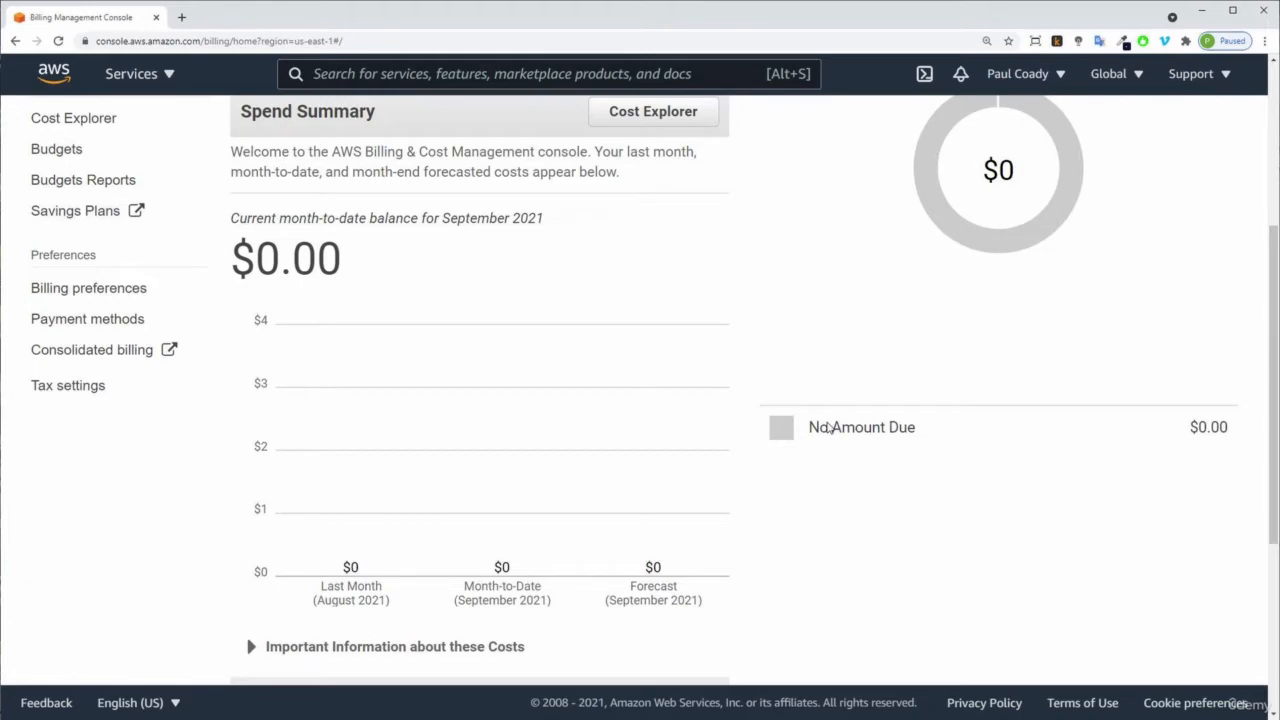
scroll(820, 425, up, 5)
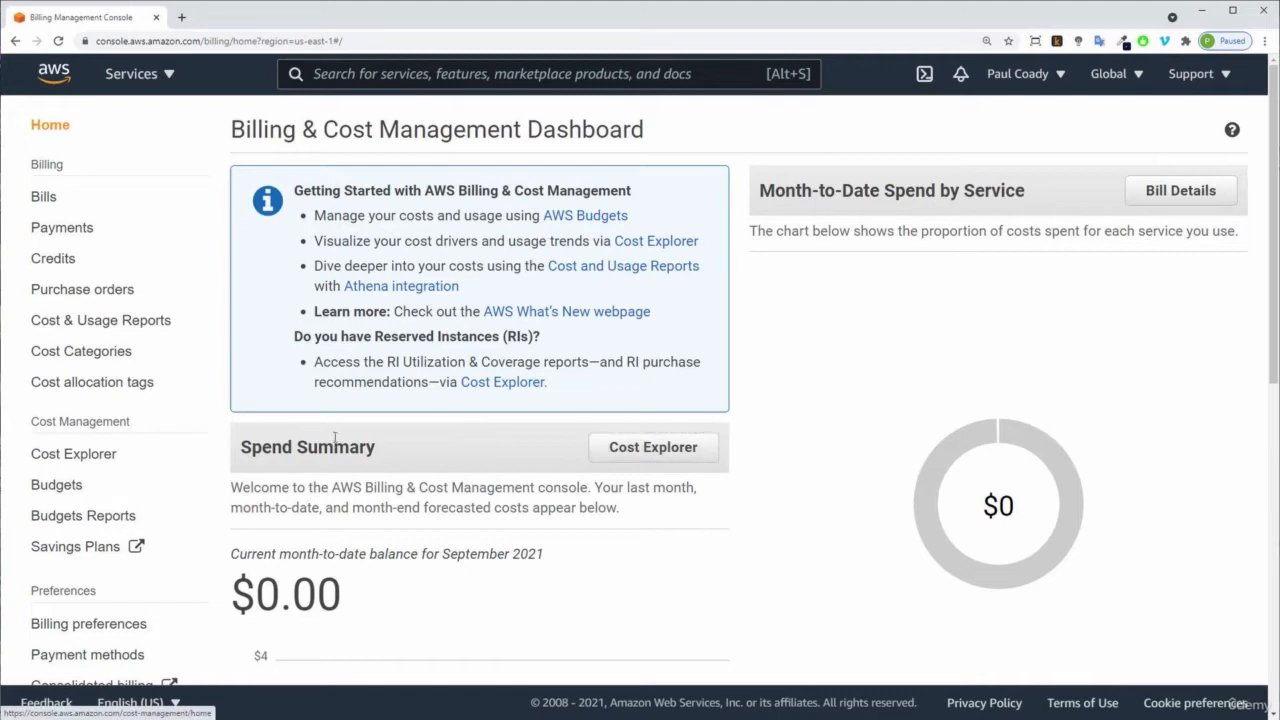
Open Cost Explorer from the spend summary and review the cost management home page.
click(613, 446)
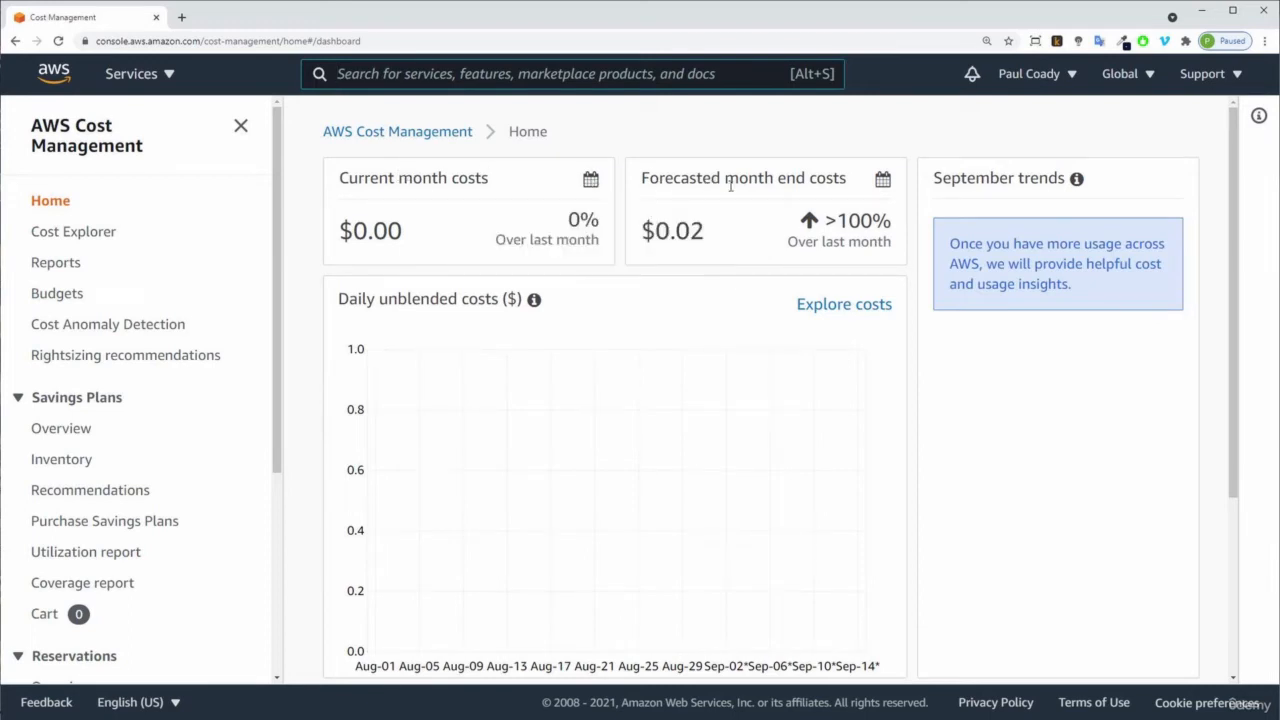
scroll(976, 392, down, 2)
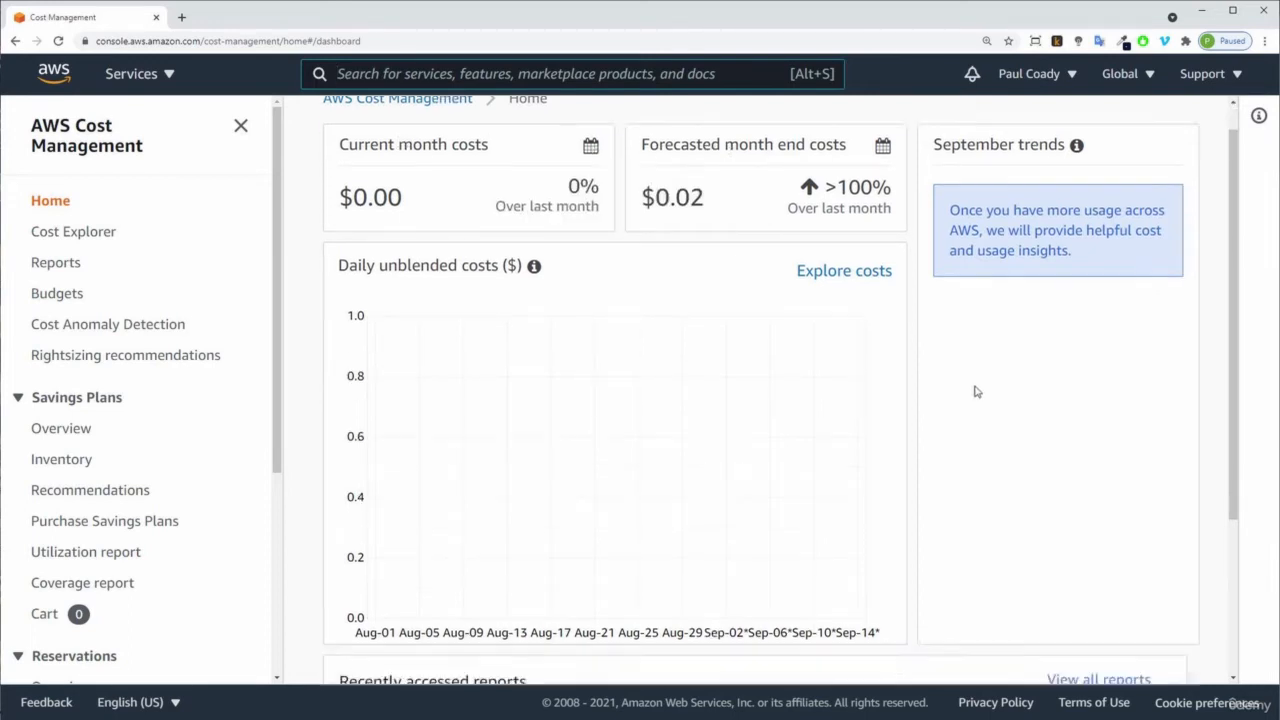
scroll(978, 390, up, 2)
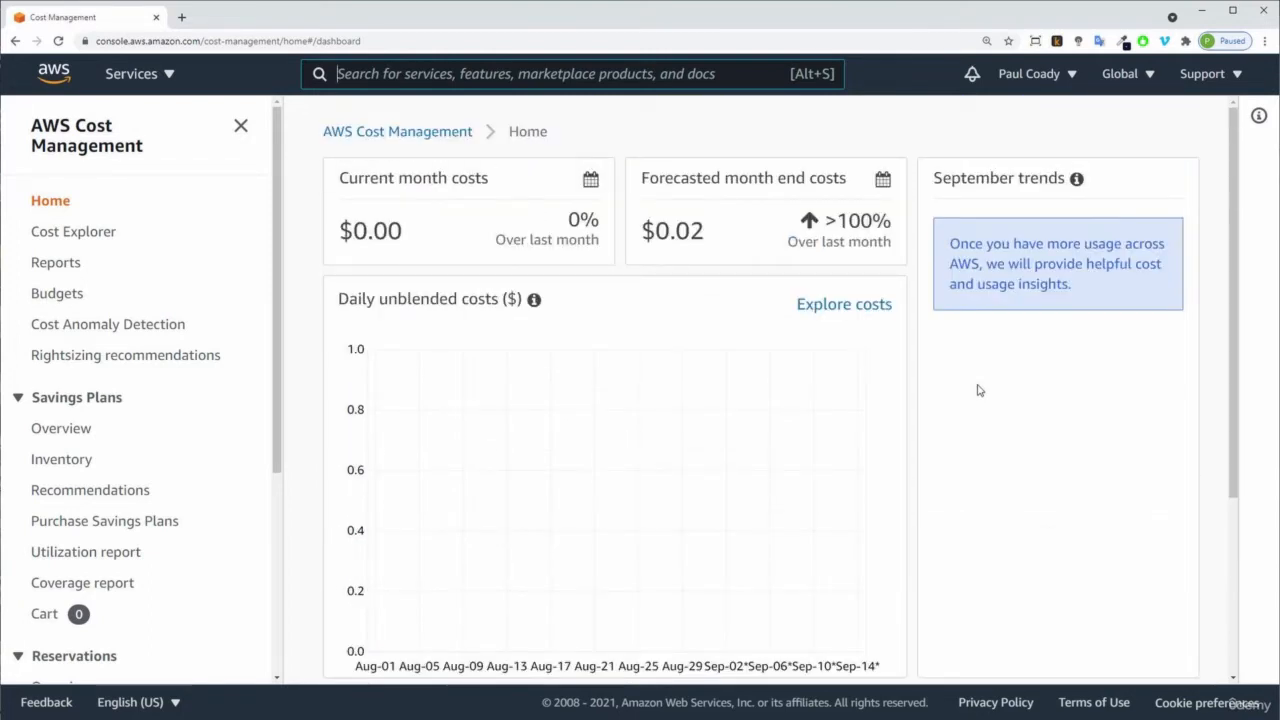
Open the Reports page and review the list of available cost reports and their time ranges.
click(52, 268)
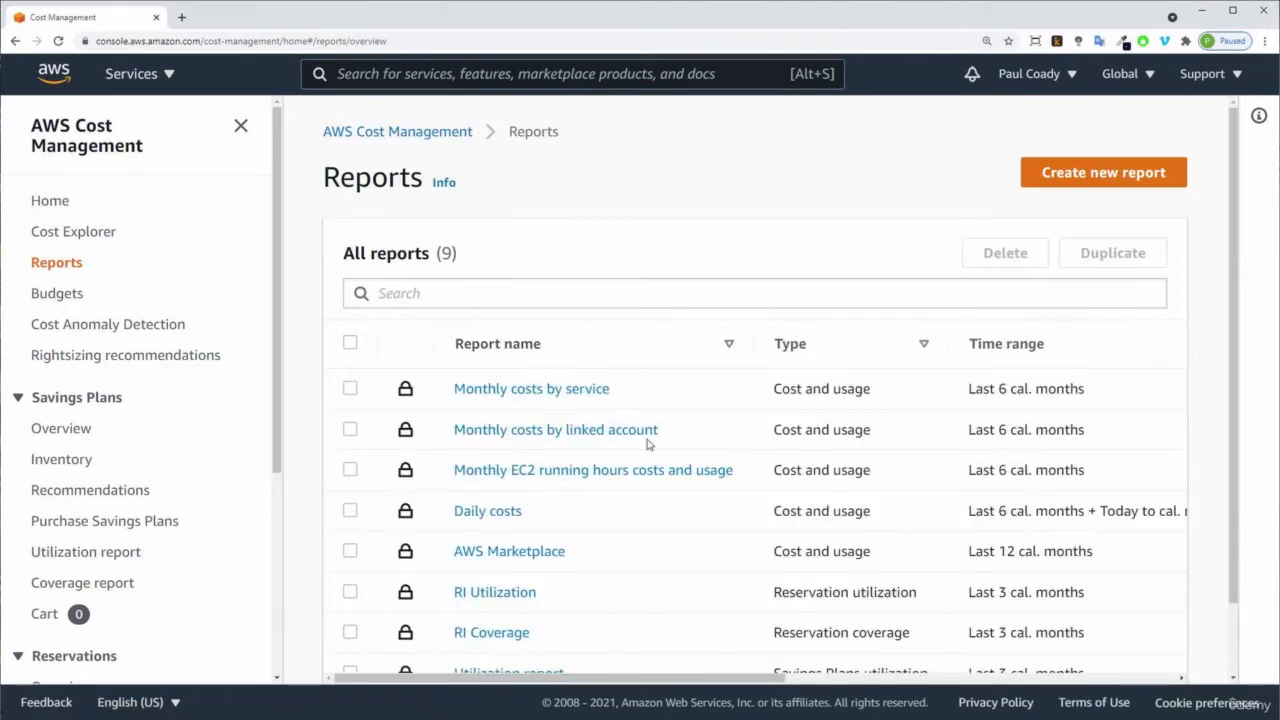
scroll(802, 477, down, 1)
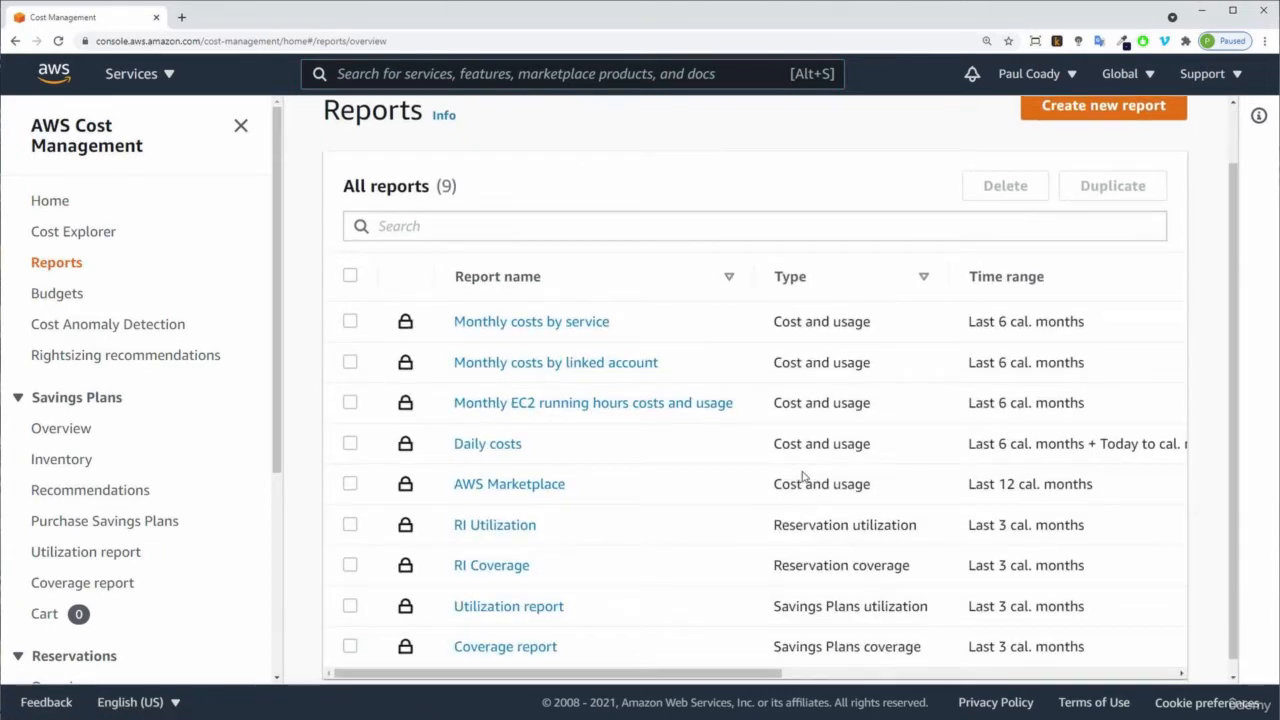
scroll(802, 477, up, 1)
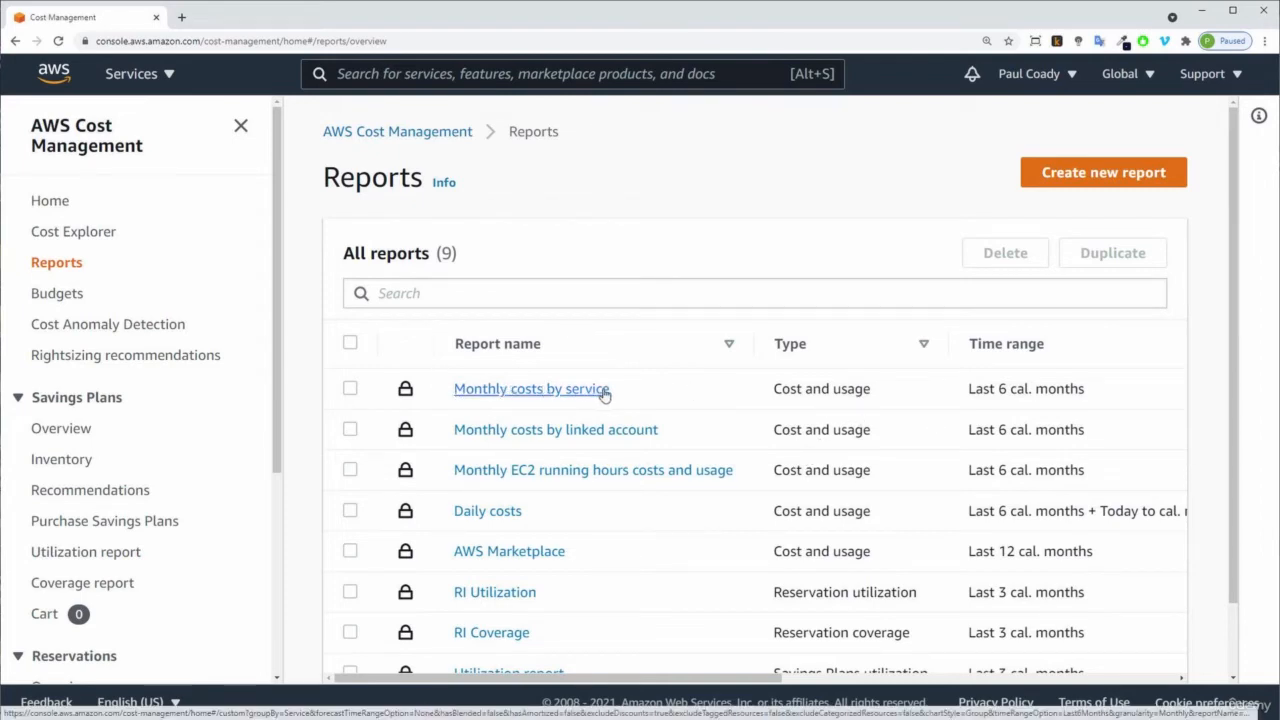
drag(962, 390, 1127, 398)
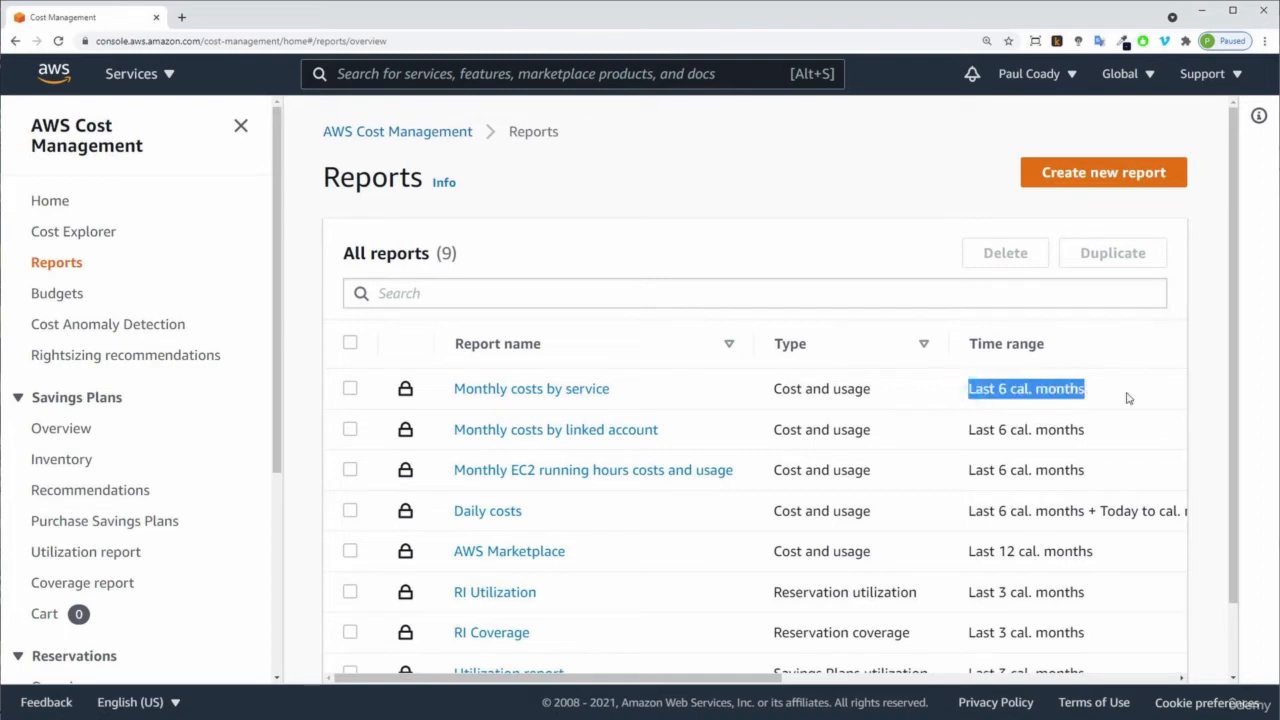
click(1124, 399)
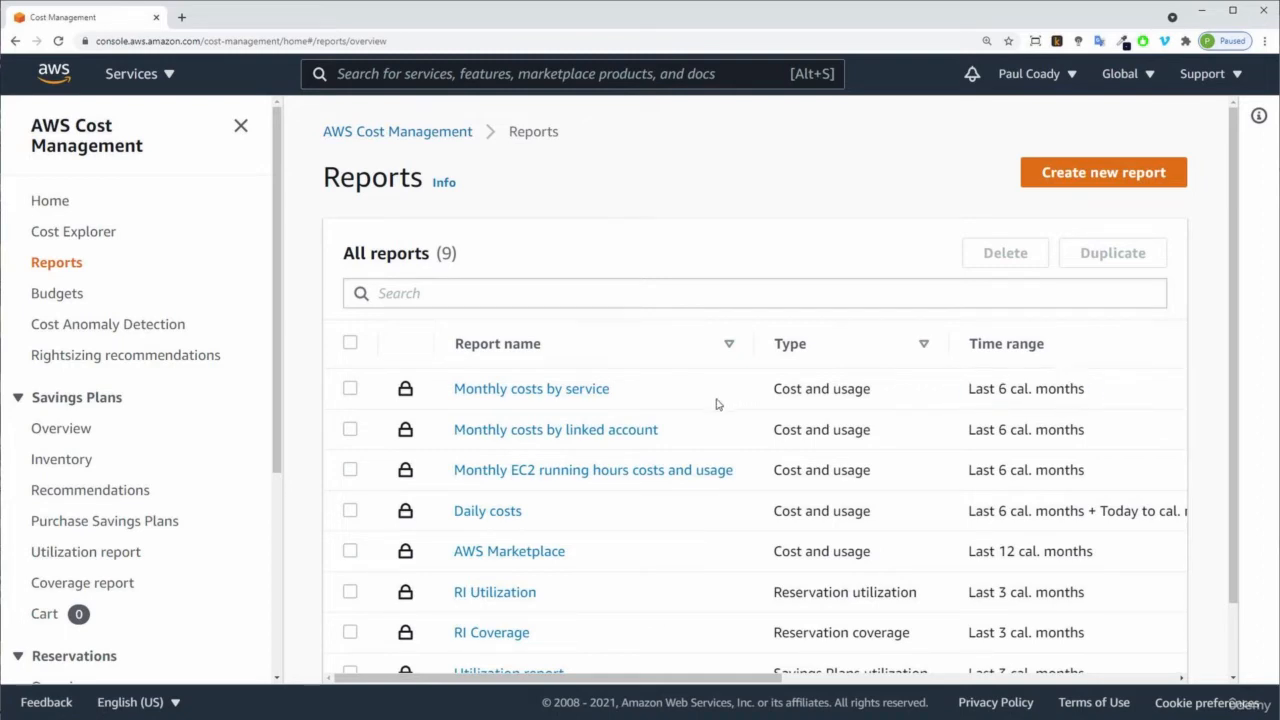
Open the Monthly costs by service report and review its chart.
click(543, 396)
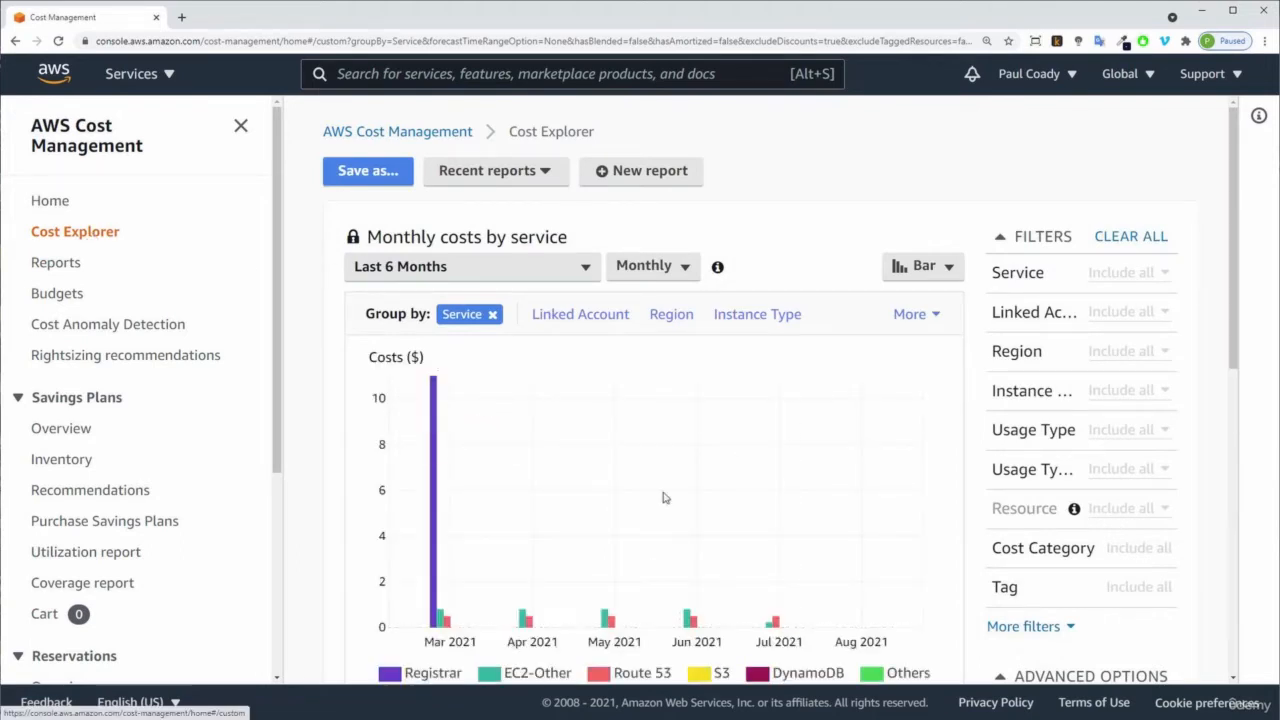
scroll(663, 500, down, 1)
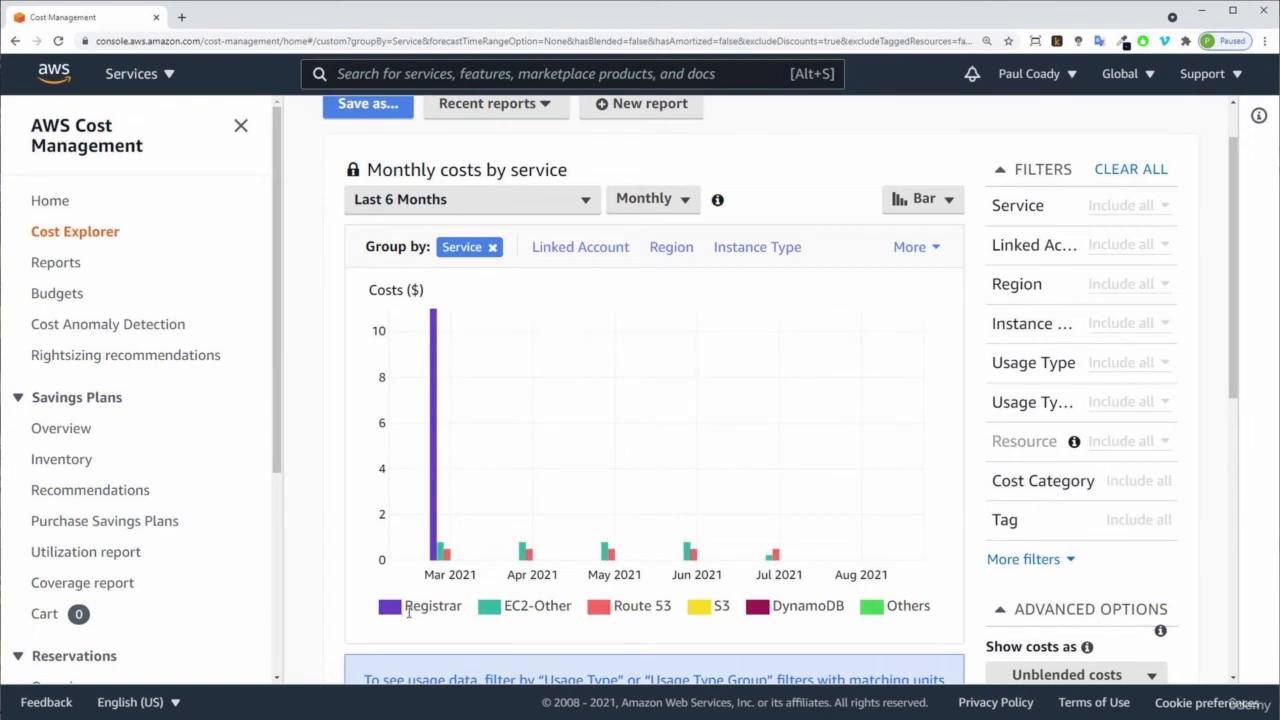
Open the Budgets page from the cost management navigation and dismiss the welcome banner.
click(430, 516)
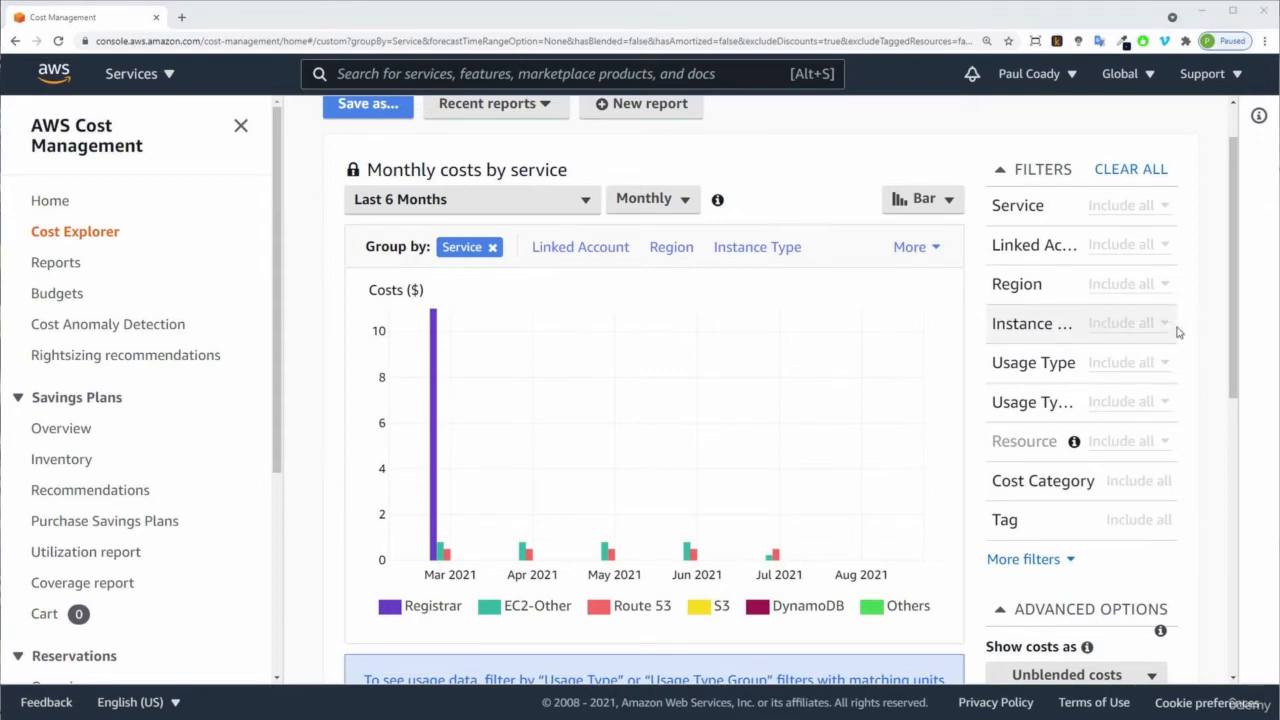
click(57, 296)
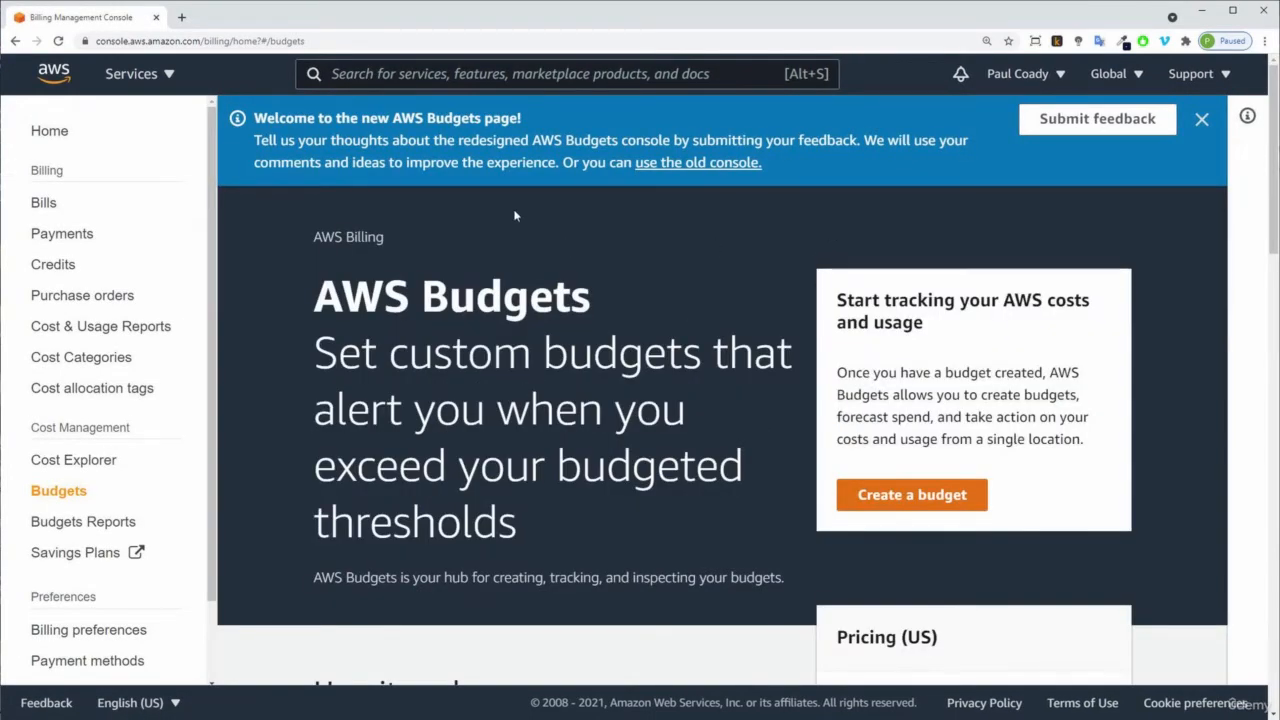
click(1202, 119)
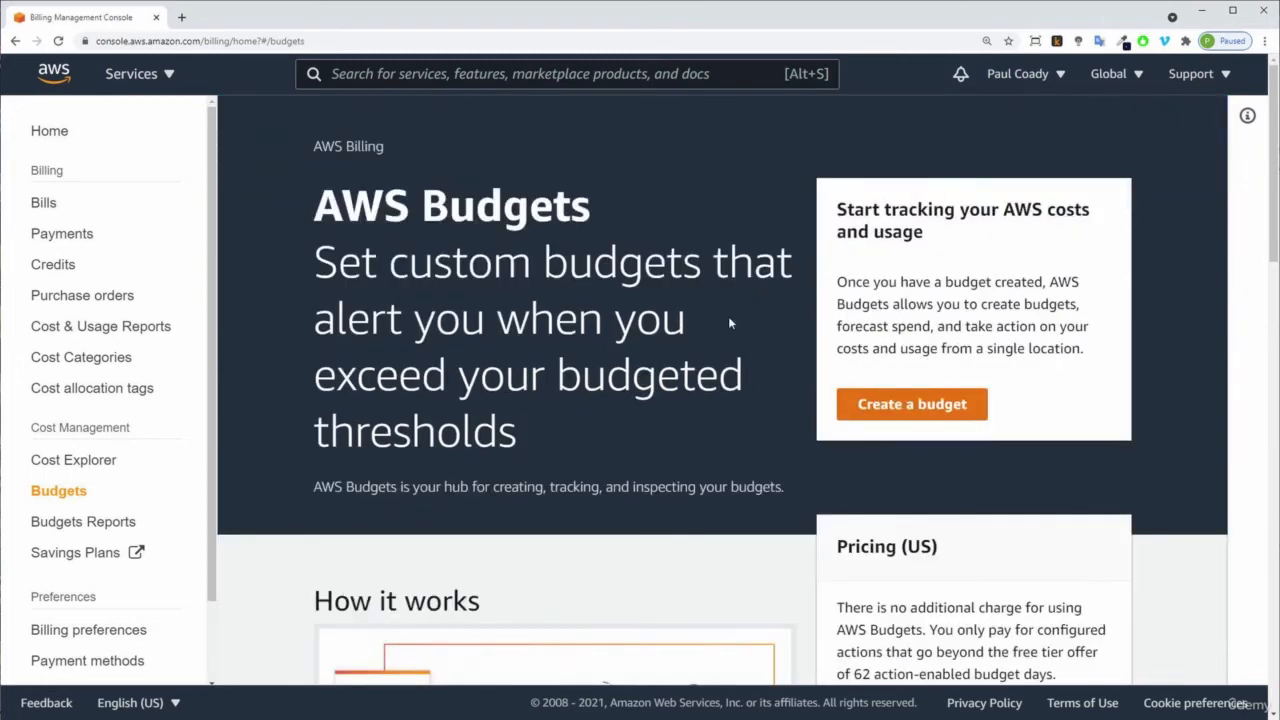
Search the services for budget, open AWS Budgets, and close its welcome banner.
click(389, 79)
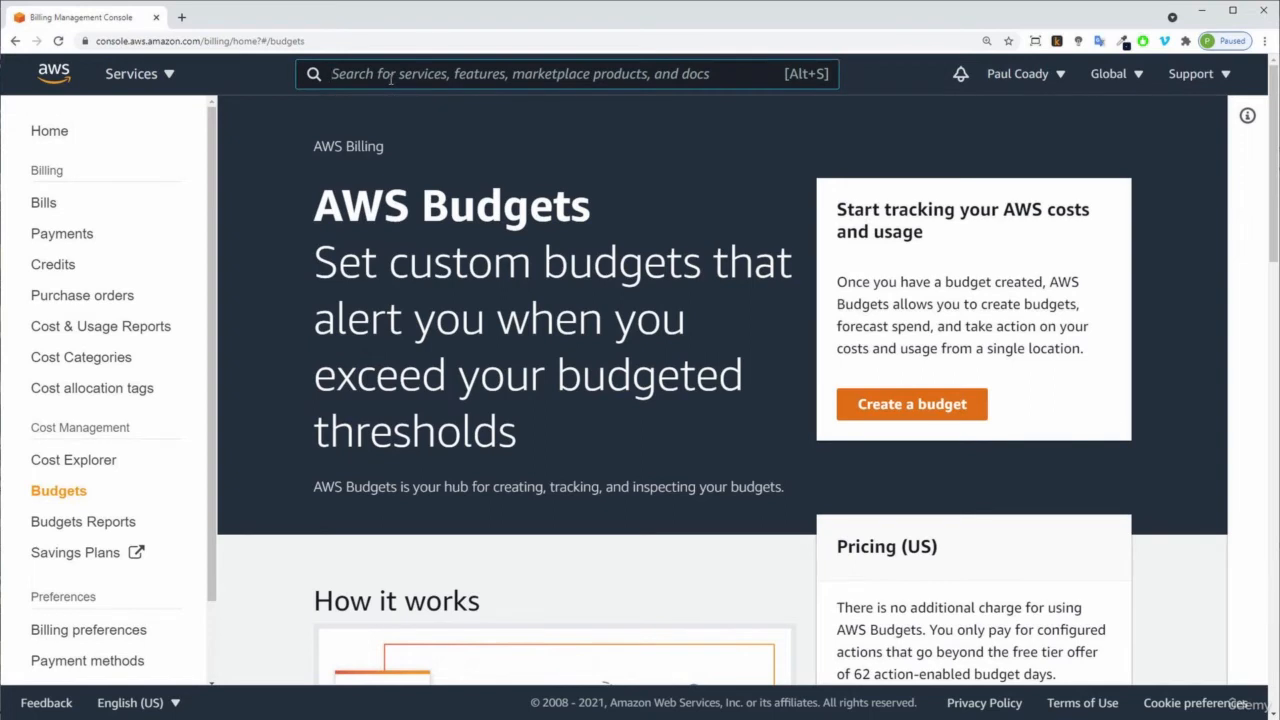
text(budget)
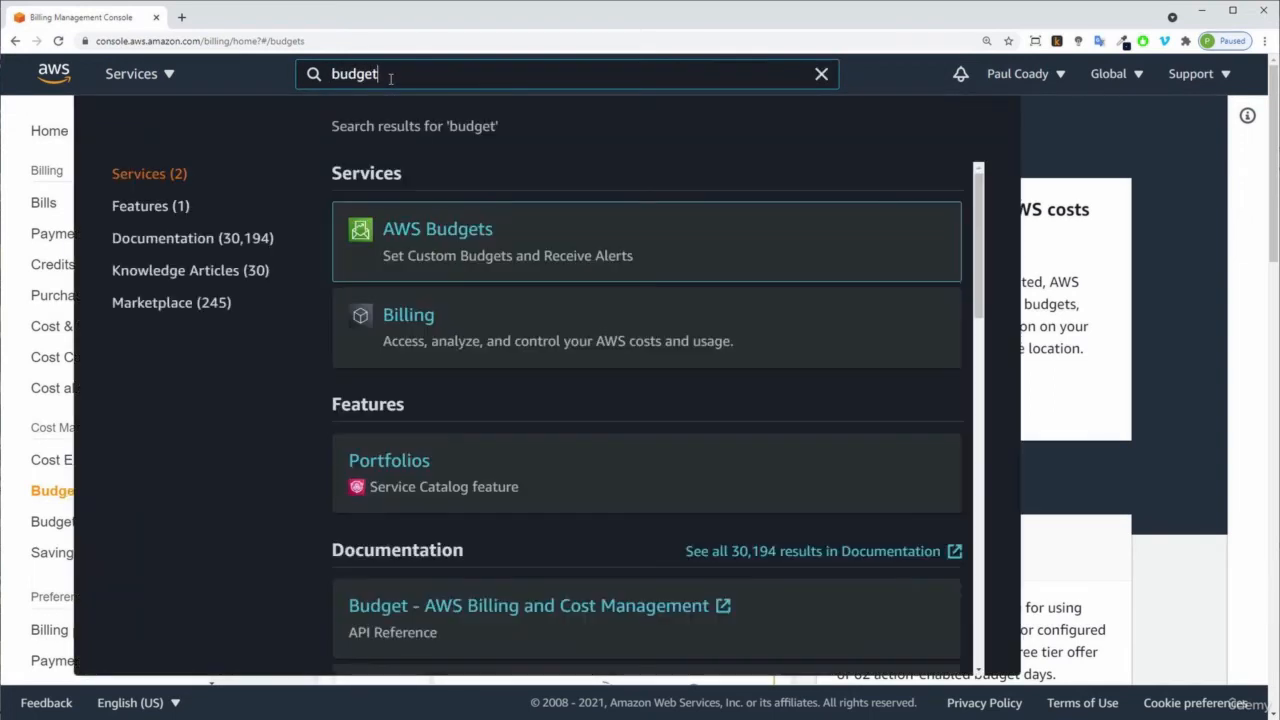
click(451, 237)
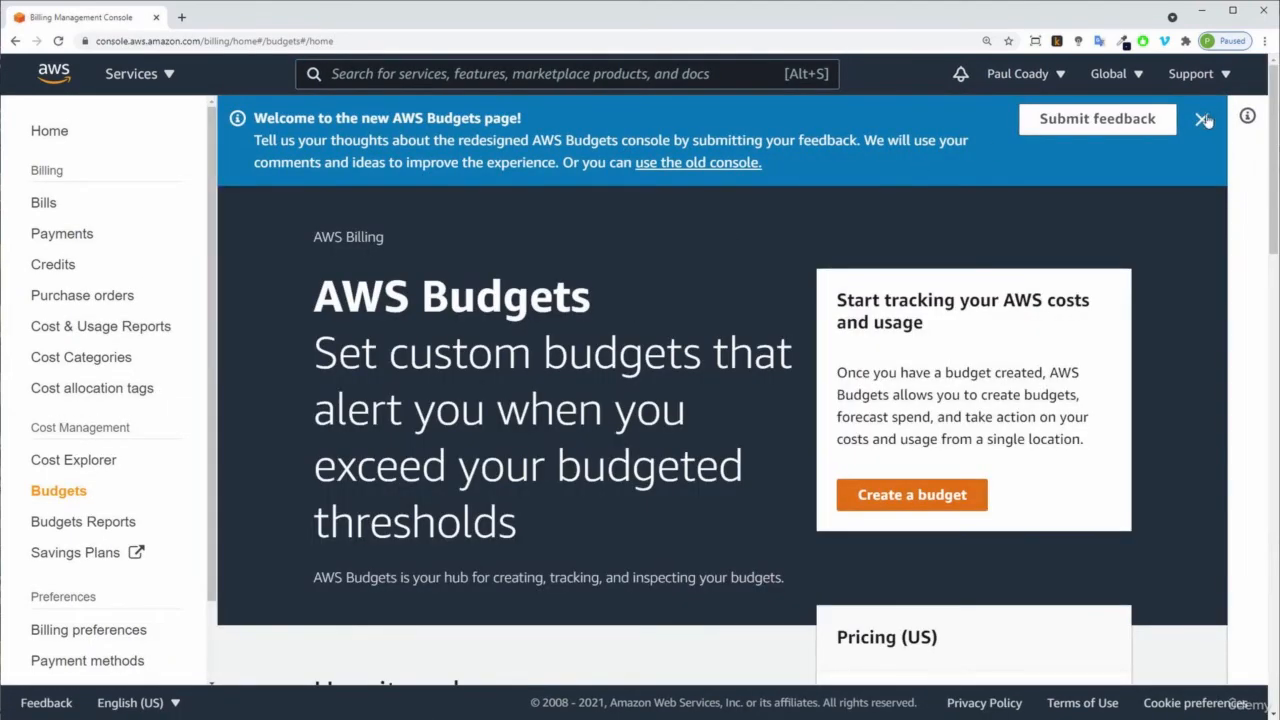
click(1203, 119)
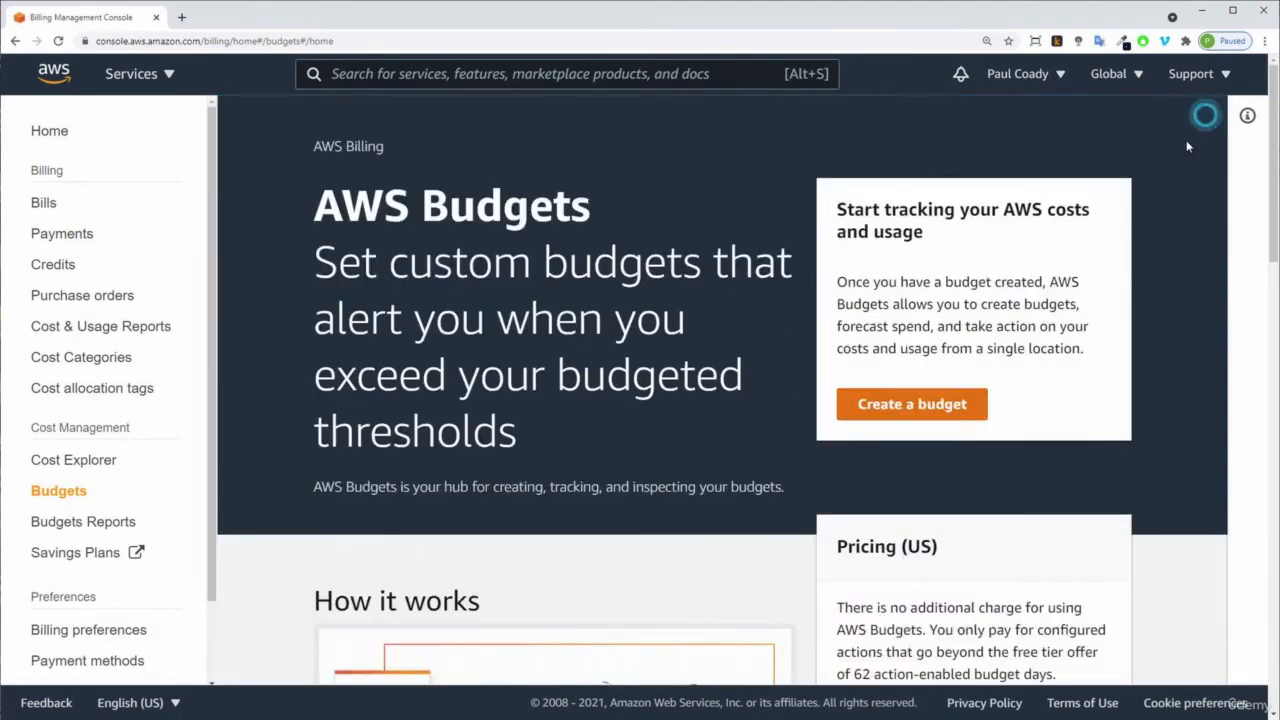
Start creating a budget and continue with the Cost budget - Recommended type.
click(920, 410)
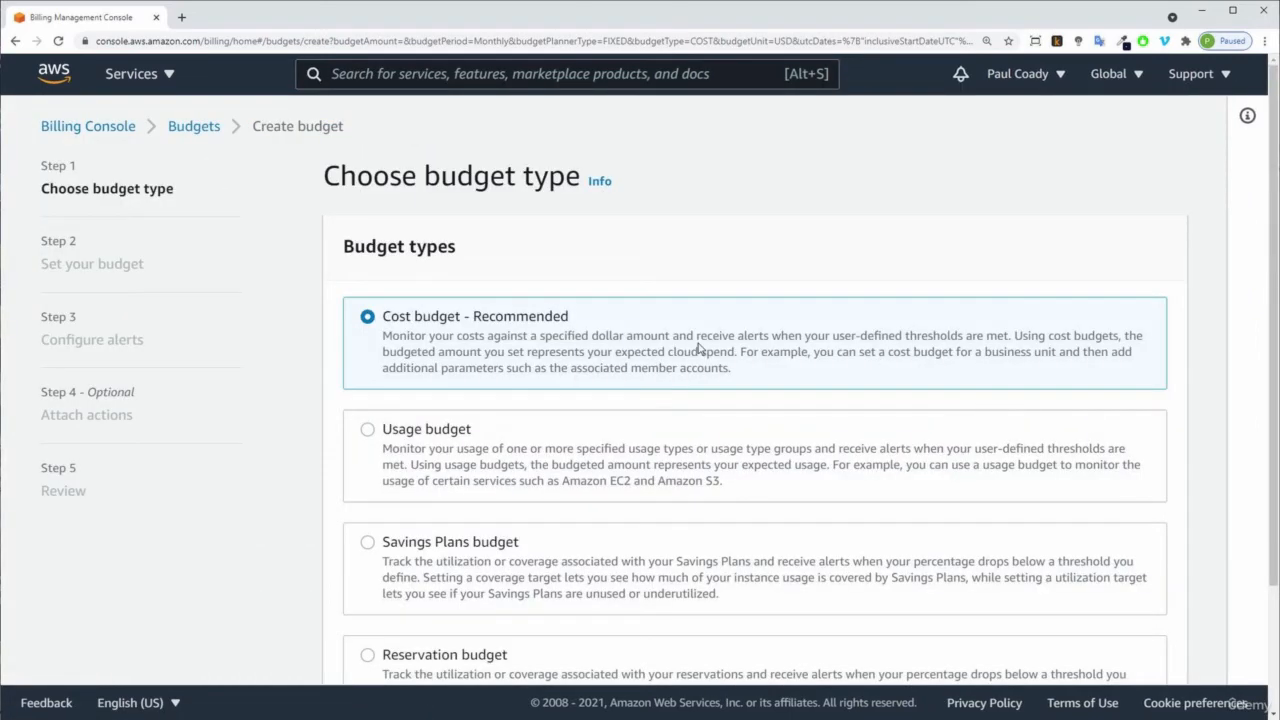
scroll(698, 347, down, 3)
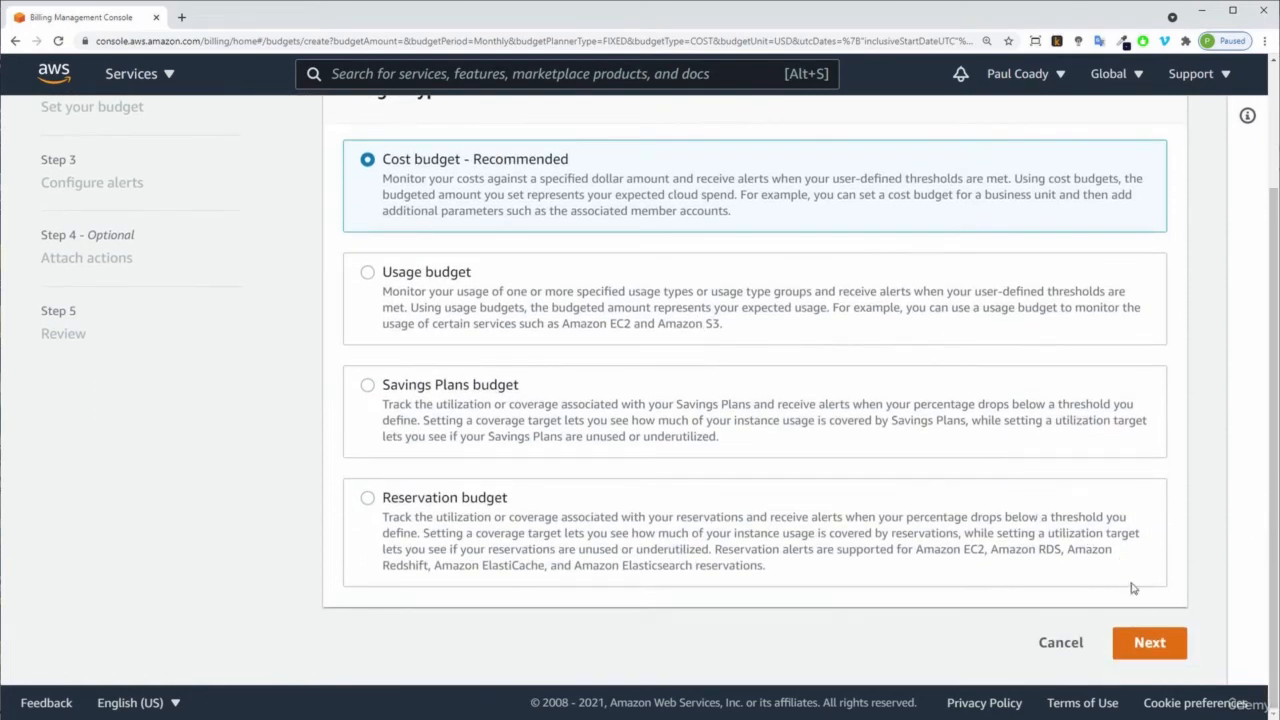
click(1148, 642)
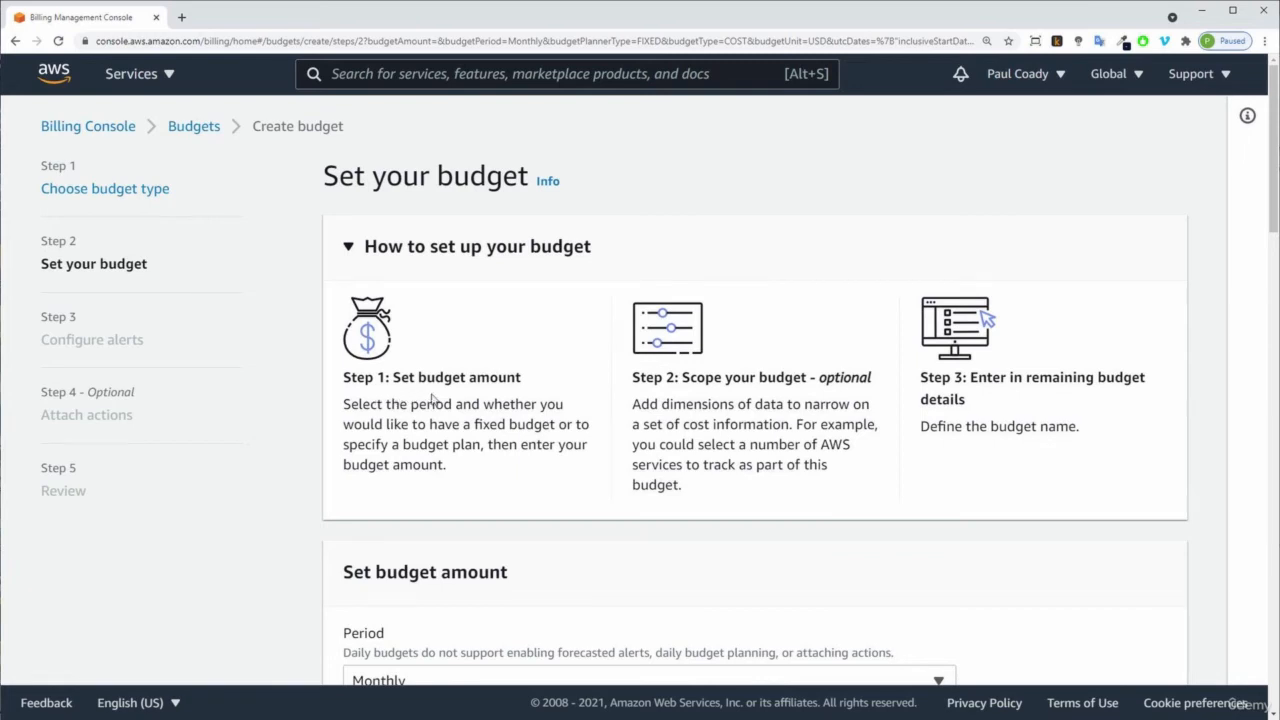
Set a recurring monthly fixed budget with a budgeted amount of 10 dollars.
scroll(865, 426, down, 1)
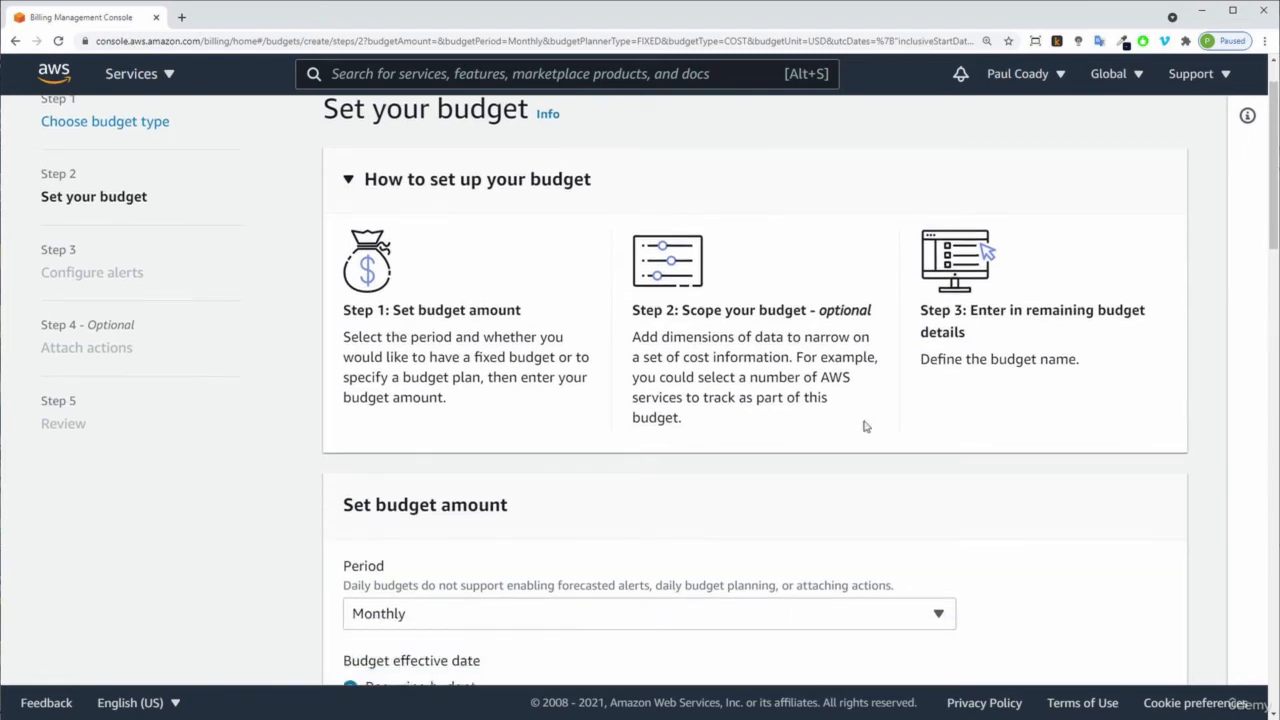
scroll(865, 426, down, 2)
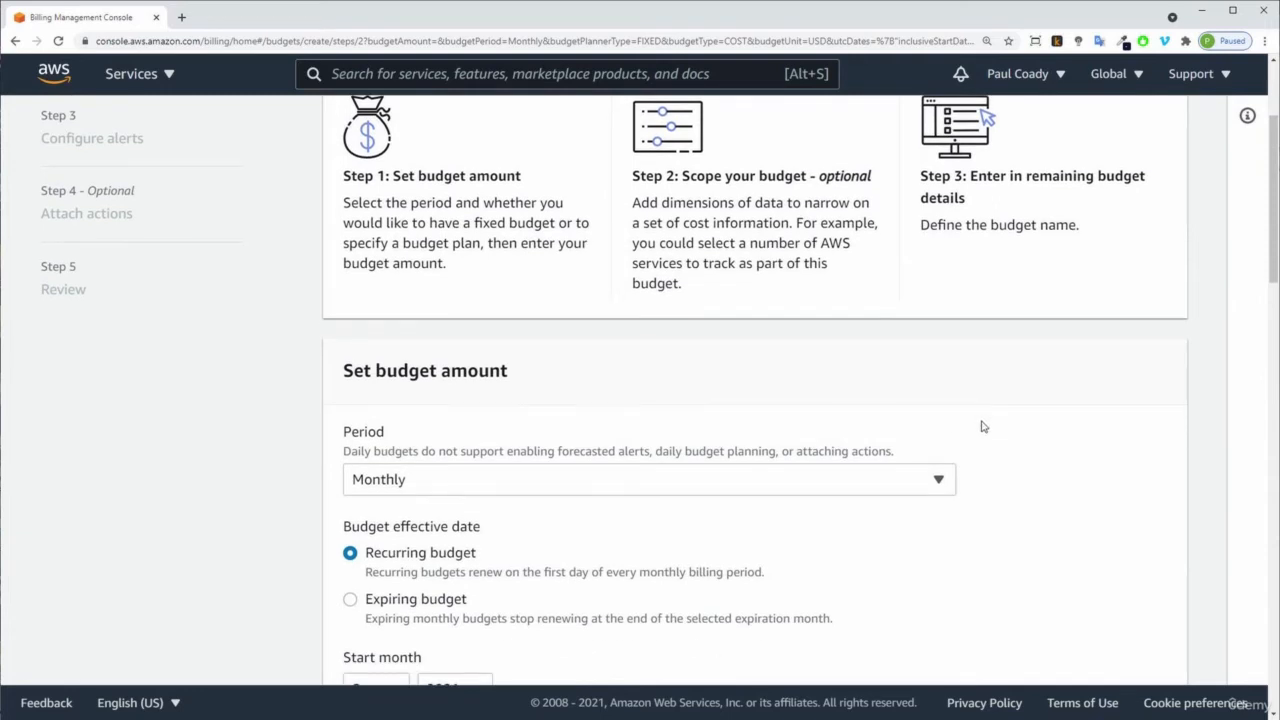
scroll(983, 425, down, 2)
scroll(984, 425, down, 2)
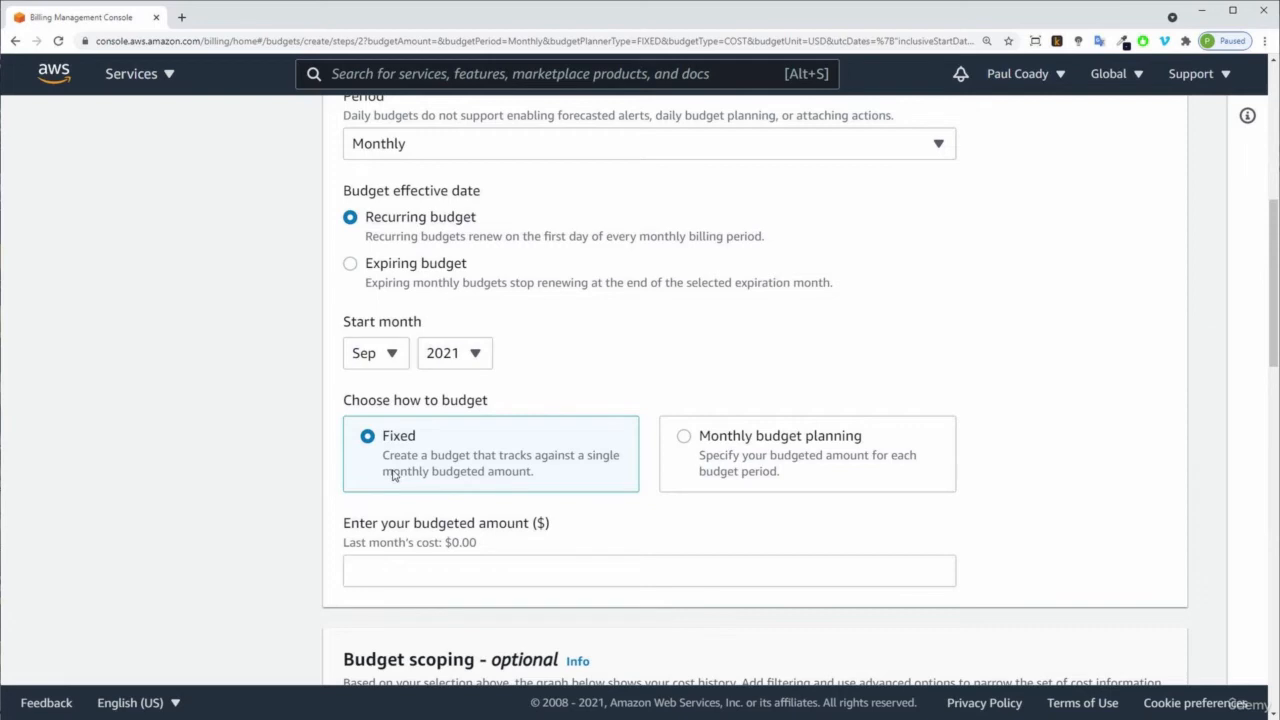
scroll(393, 475, down, 2)
click(380, 437)
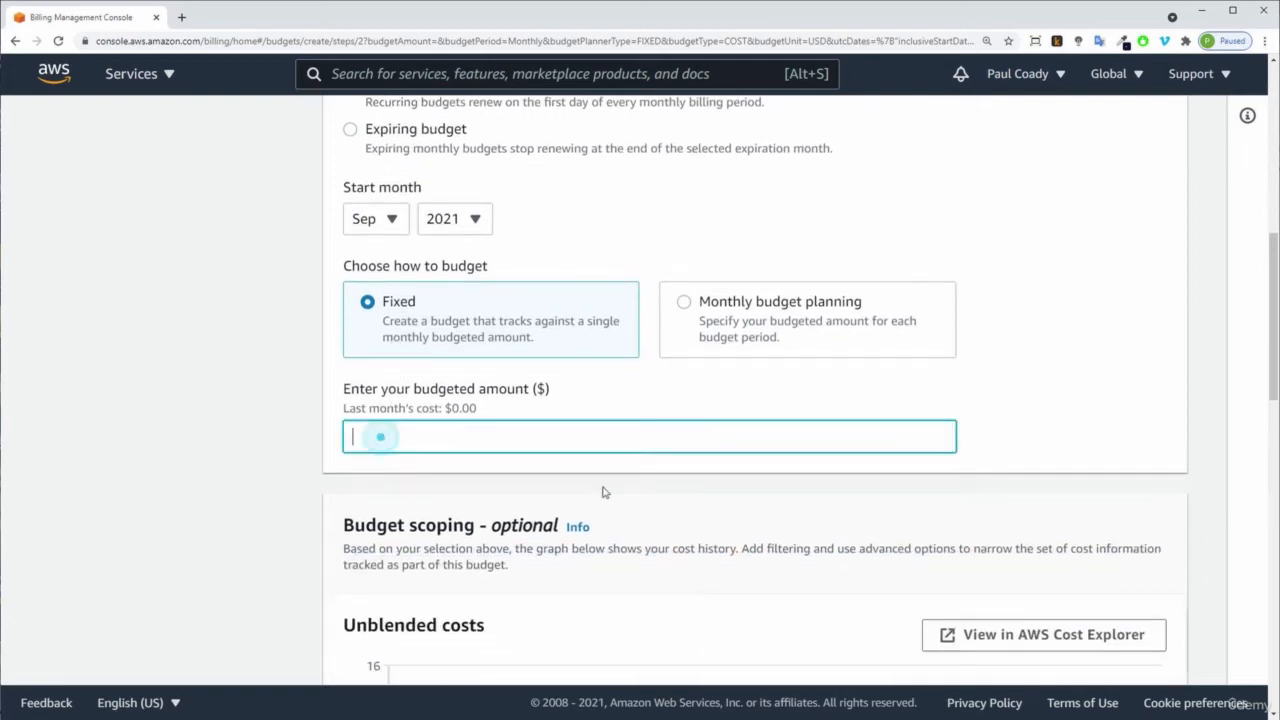
text(10)
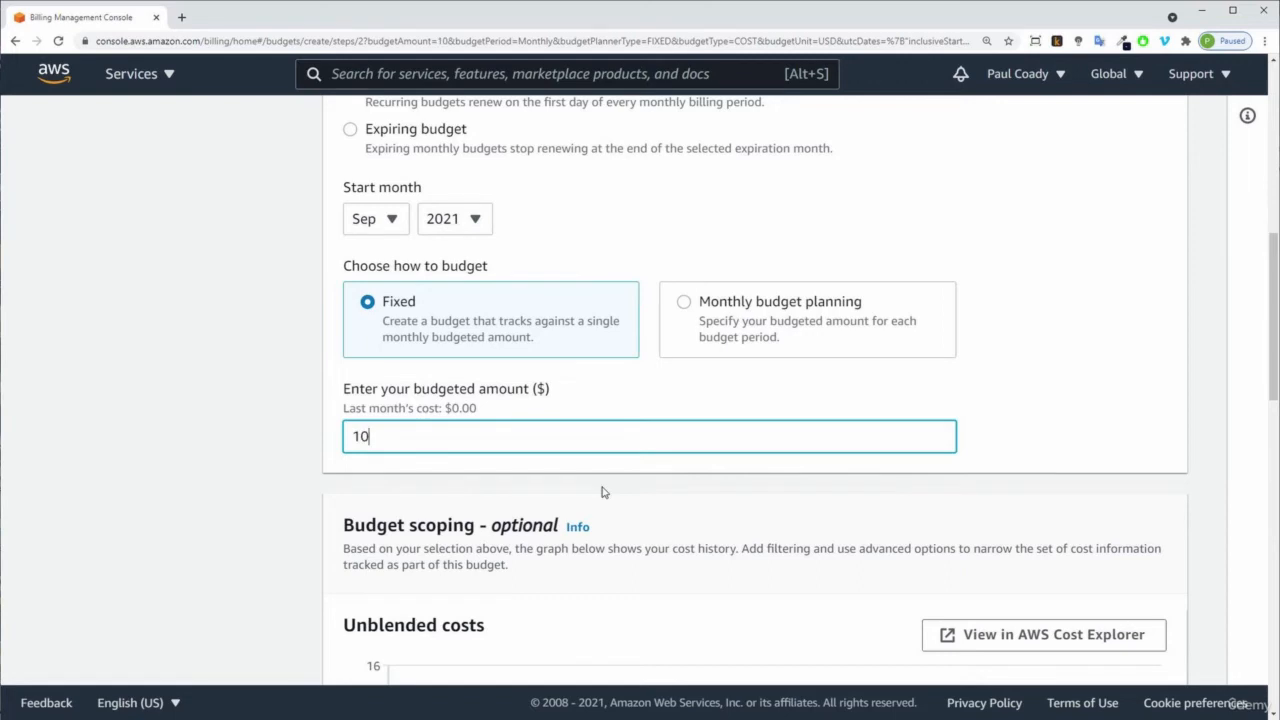
Name the budget BackSpace Spend and continue to the alert configuration step.
scroll(603, 492, down, 3)
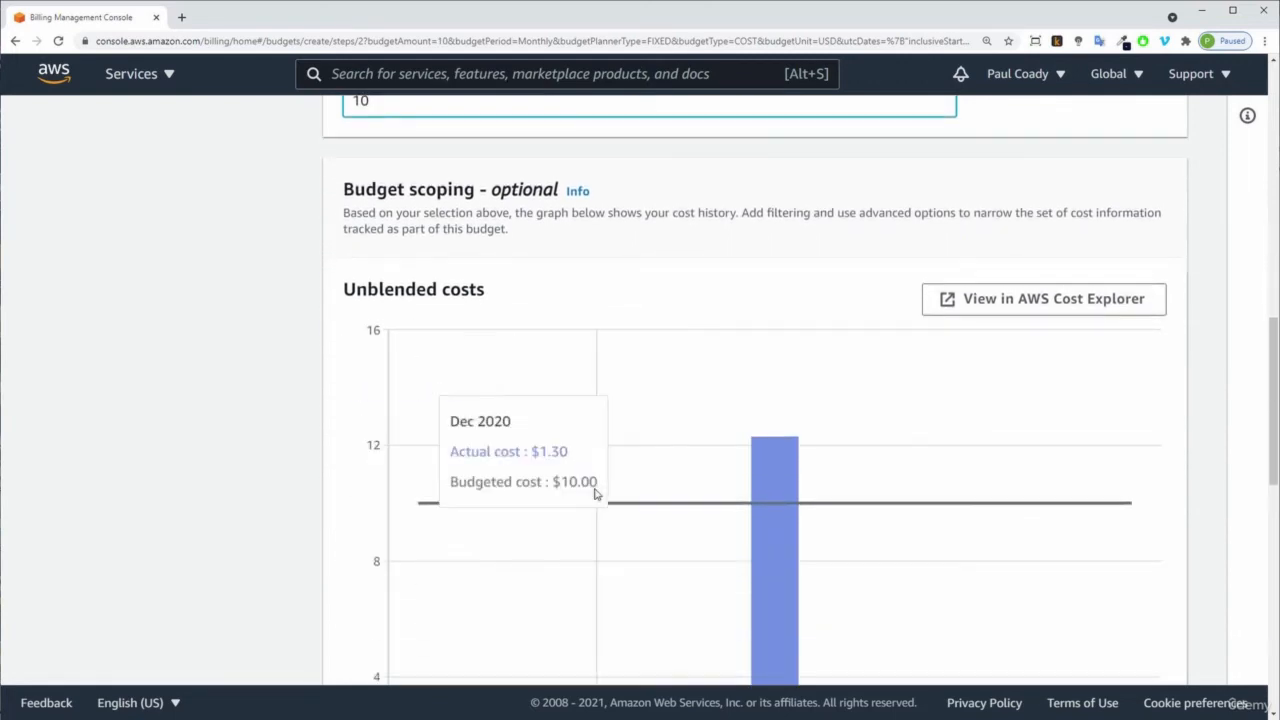
scroll(403, 503, down, 1)
scroll(348, 515, down, 3)
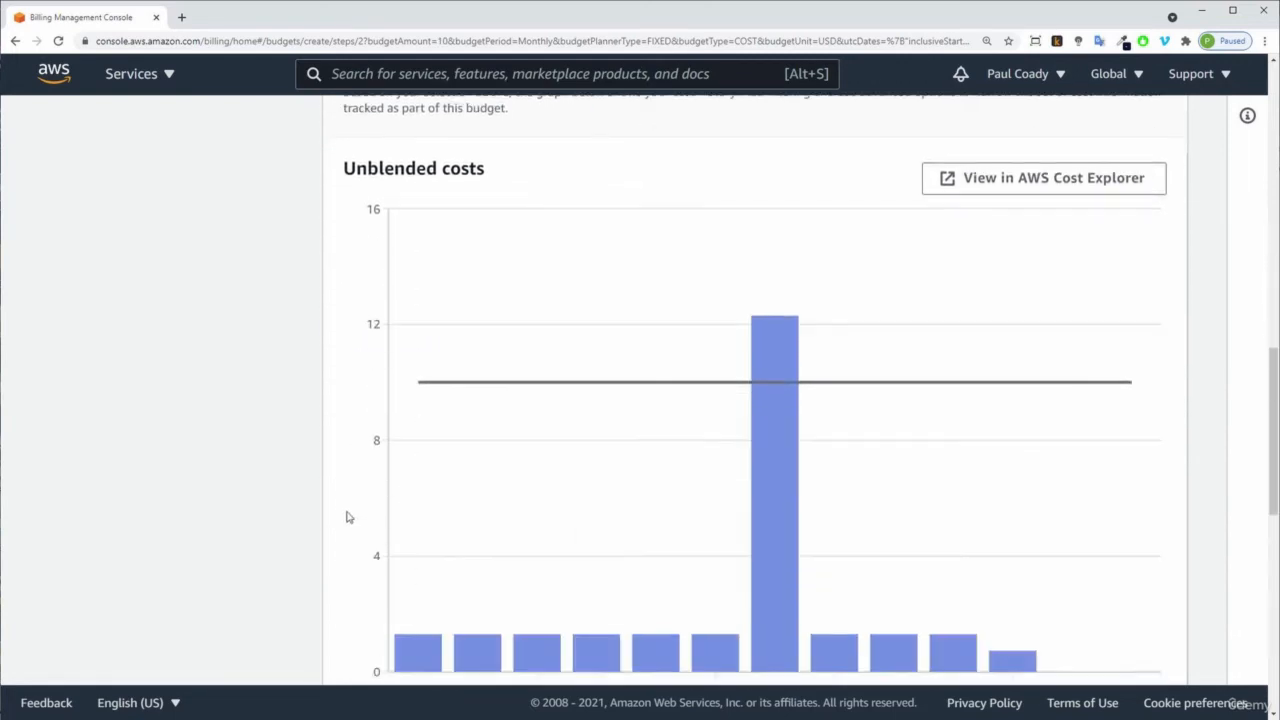
scroll(350, 520, down, 1)
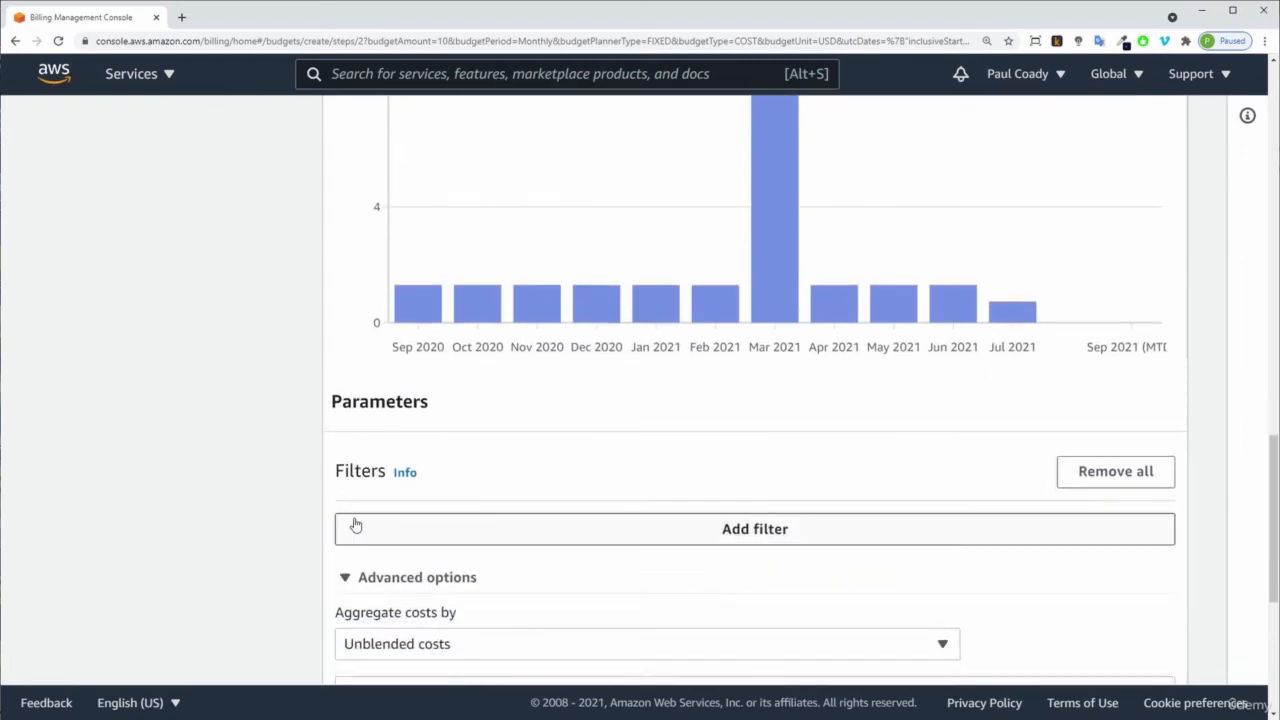
scroll(355, 525, down, 2)
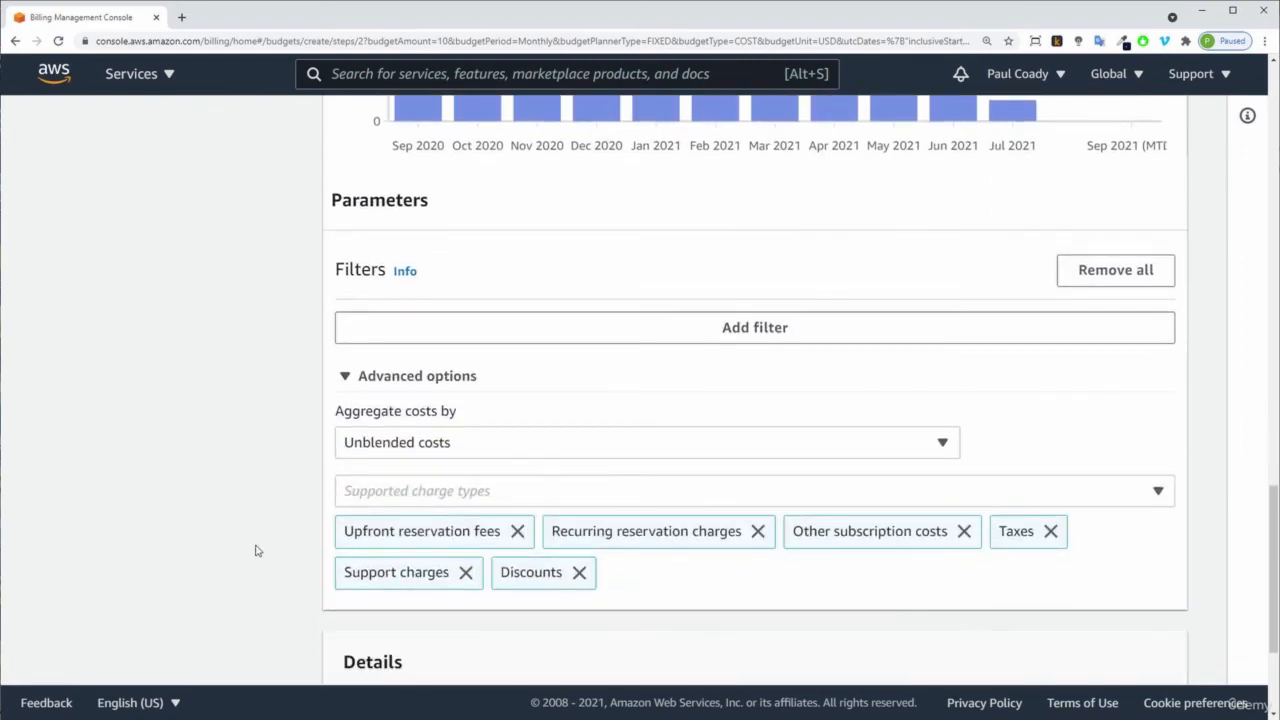
scroll(254, 545, down, 2)
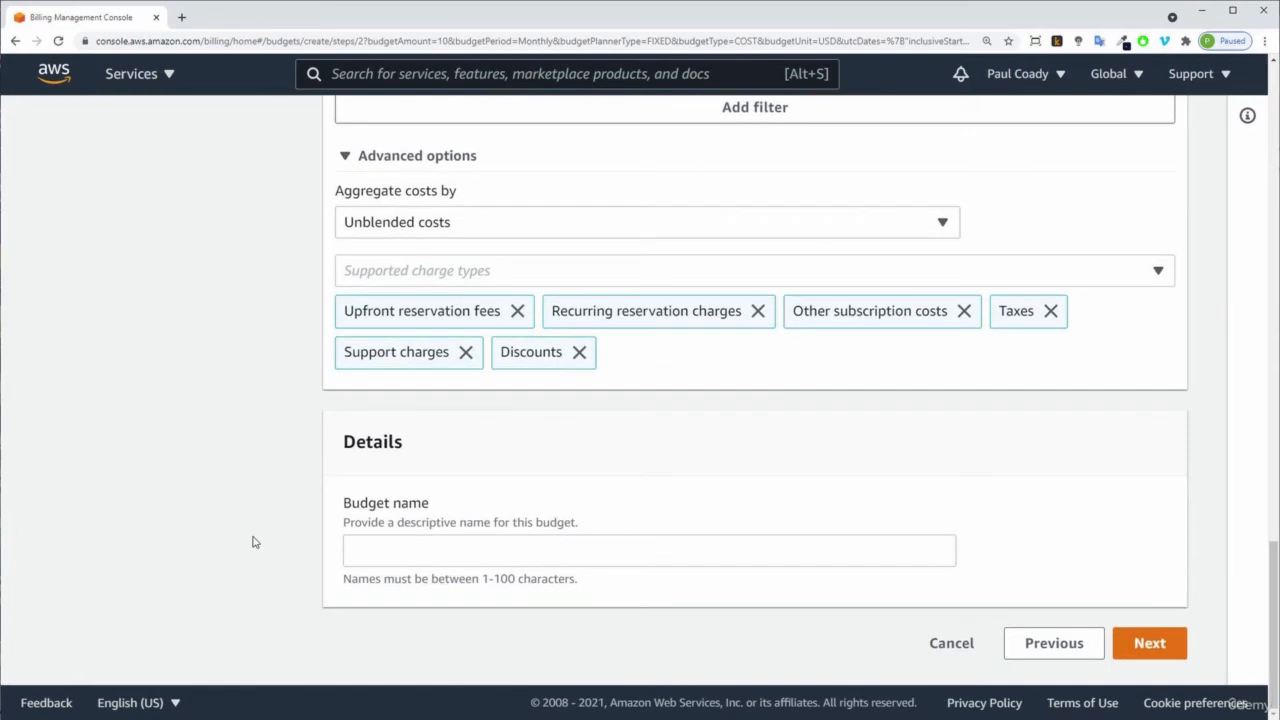
click(390, 552)
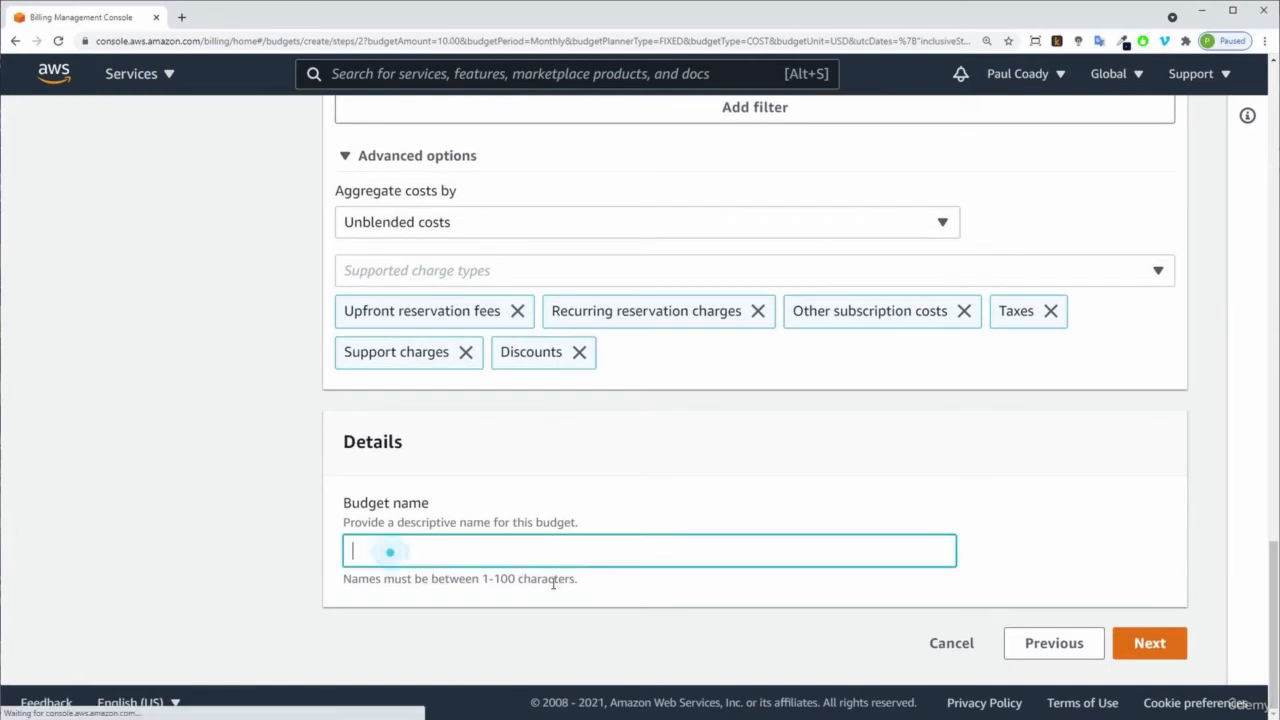
text(BackSpace Spend)
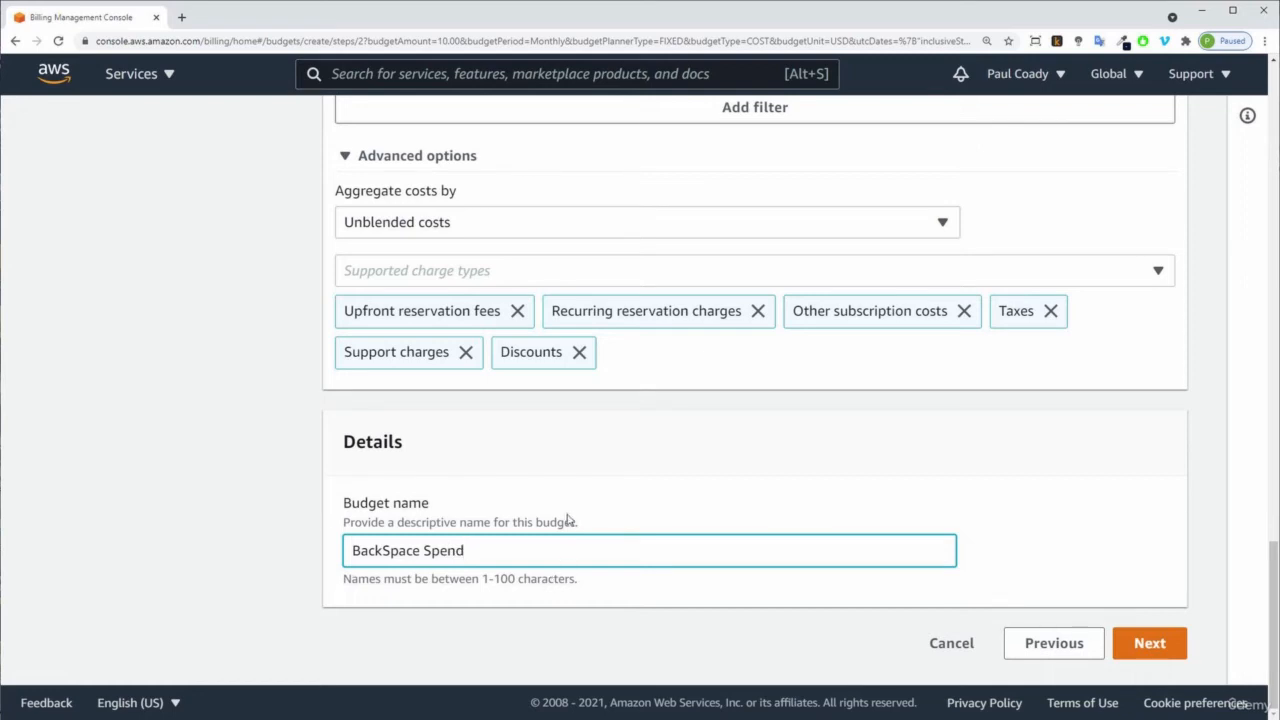
click(1147, 652)
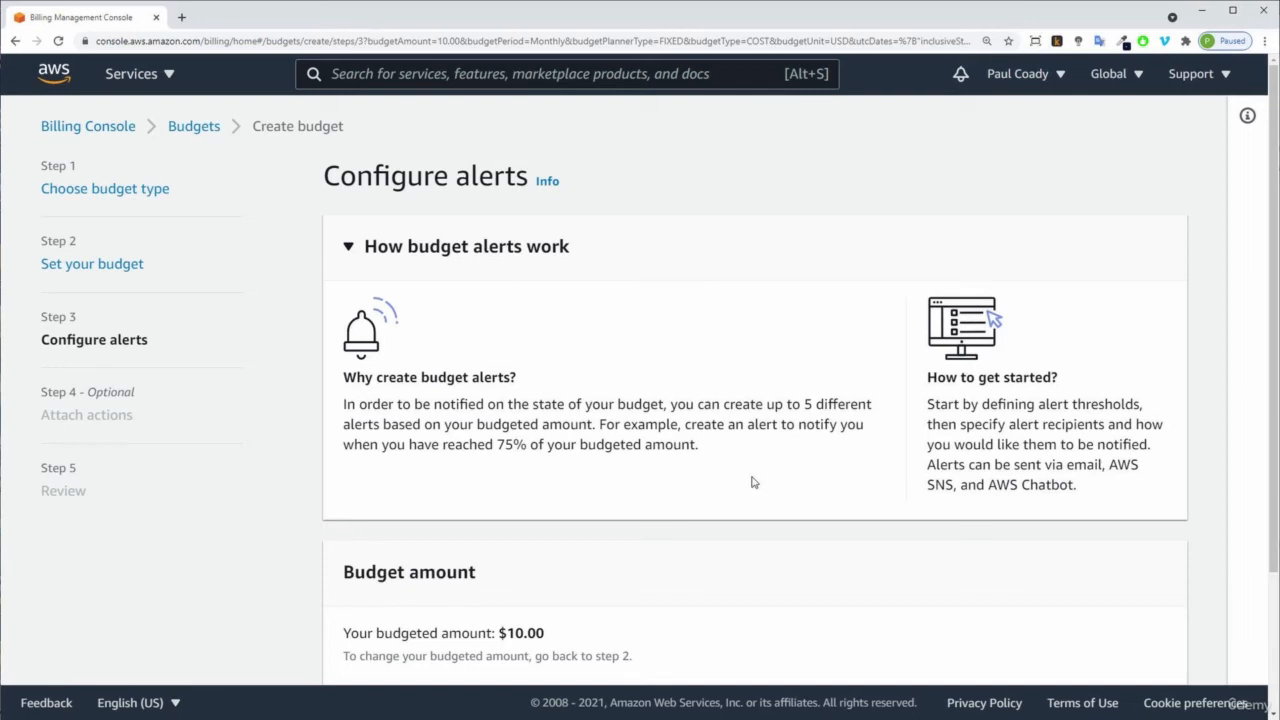
Add an alert threshold and set it to 80 percent of the budgeted amount.
scroll(753, 481, down, 2)
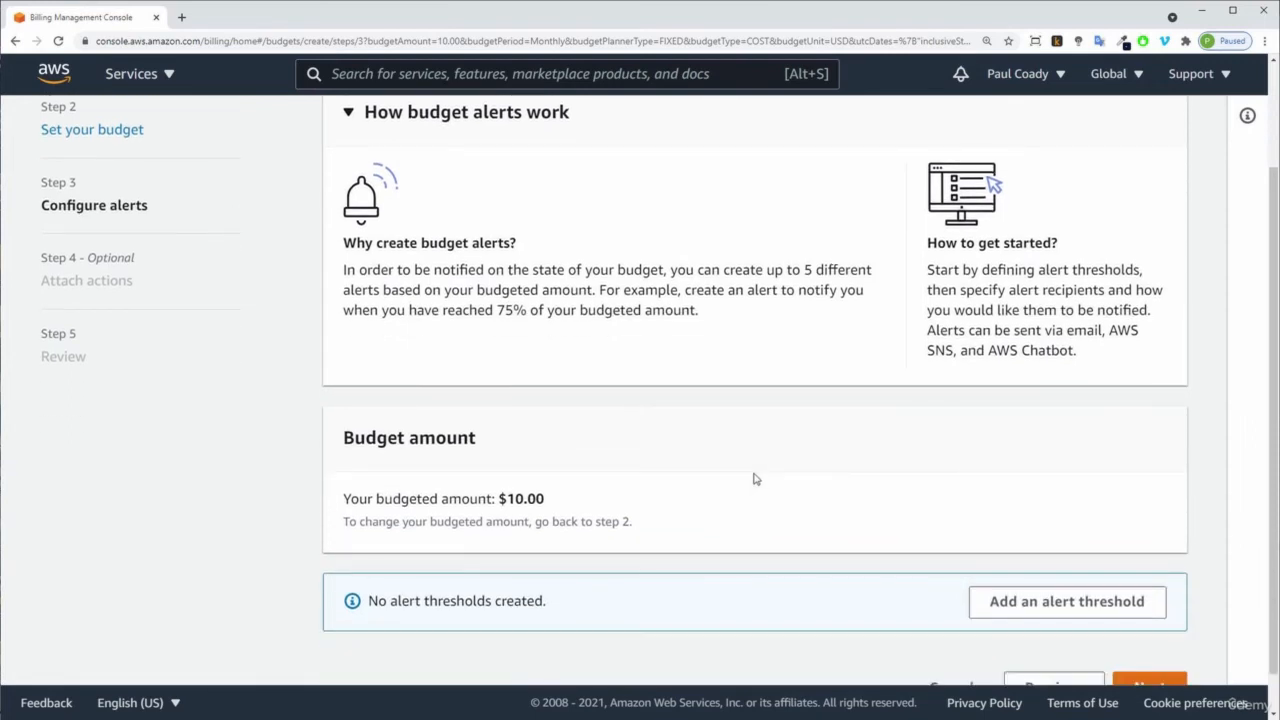
scroll(755, 479, down, 1)
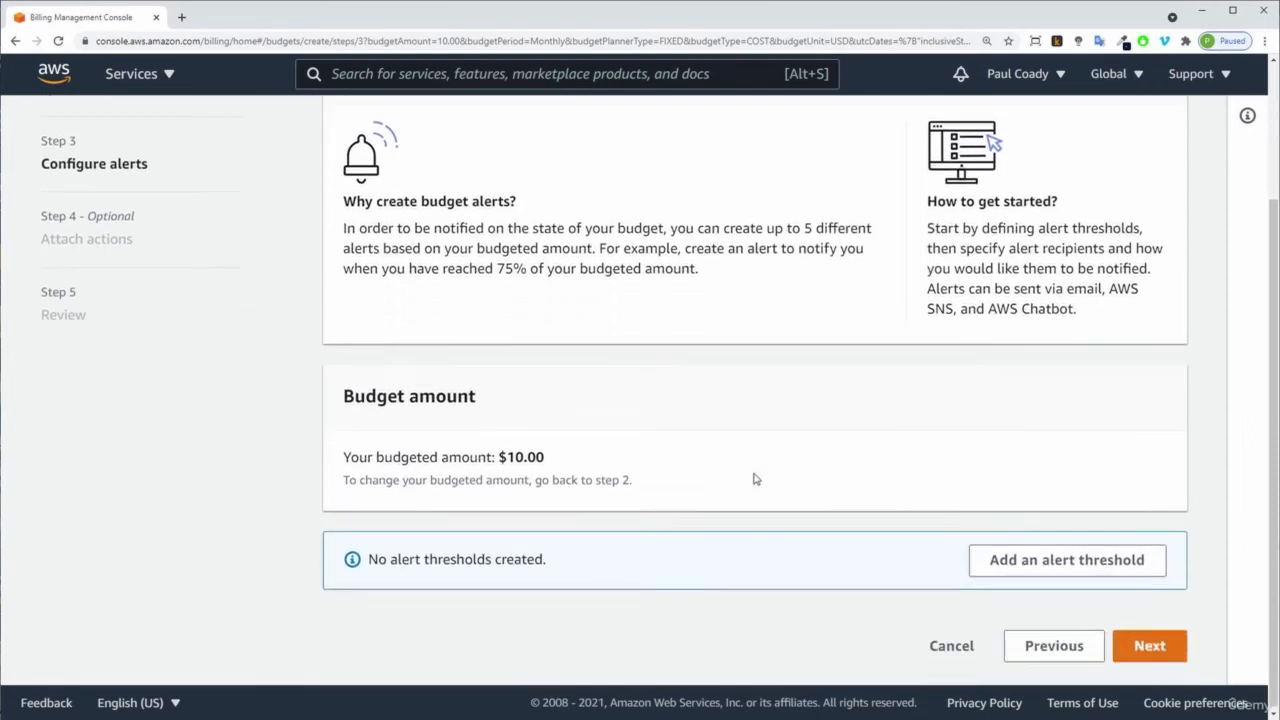
click(1063, 572)
scroll(835, 530, down, 3)
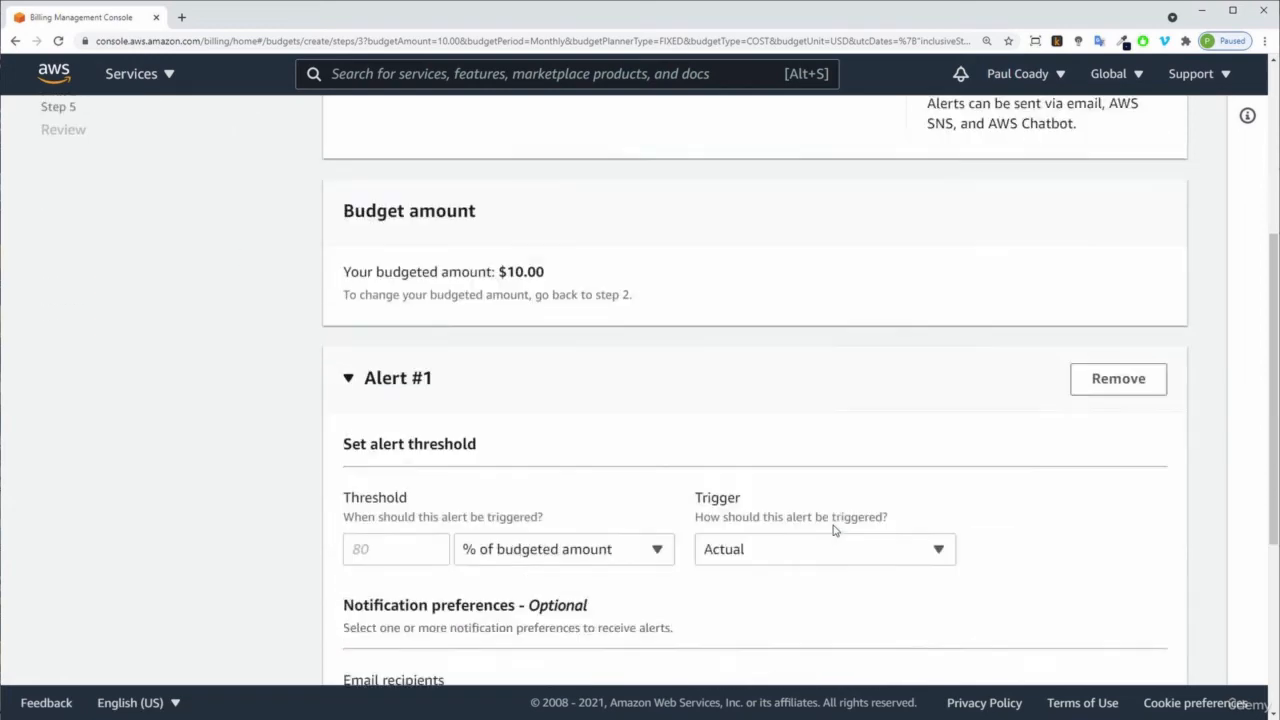
click(404, 463)
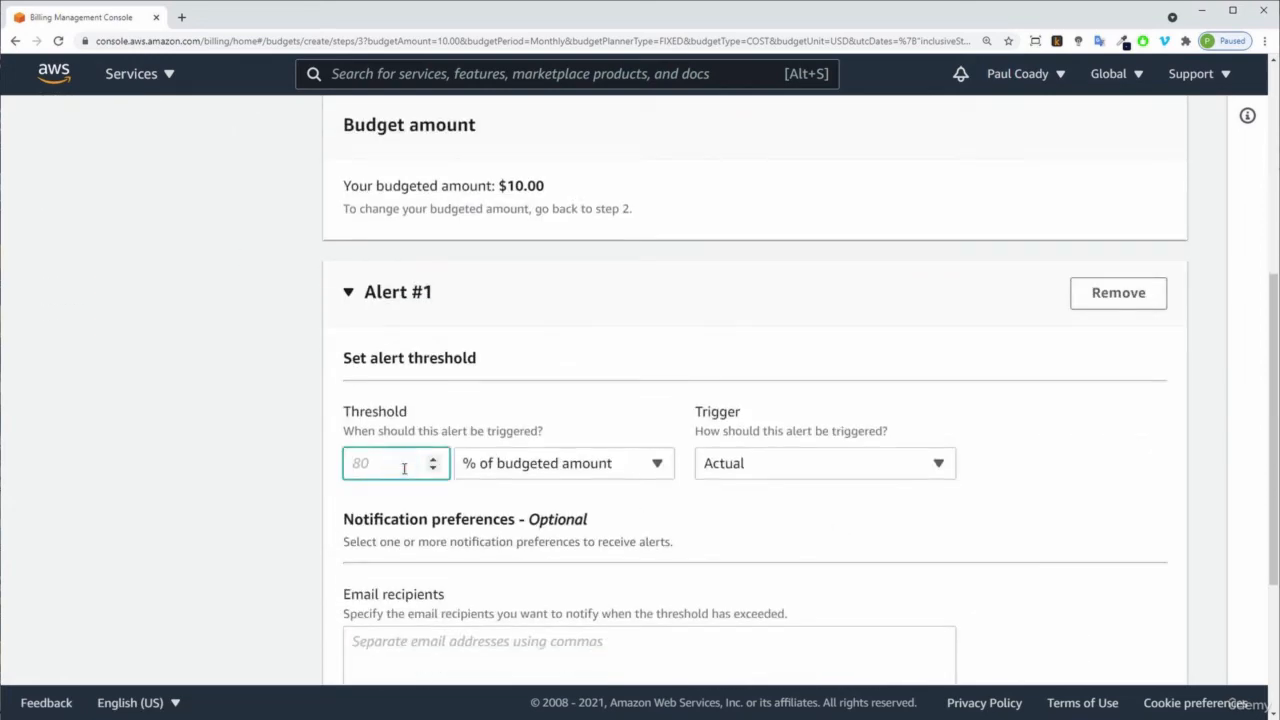
text(80)
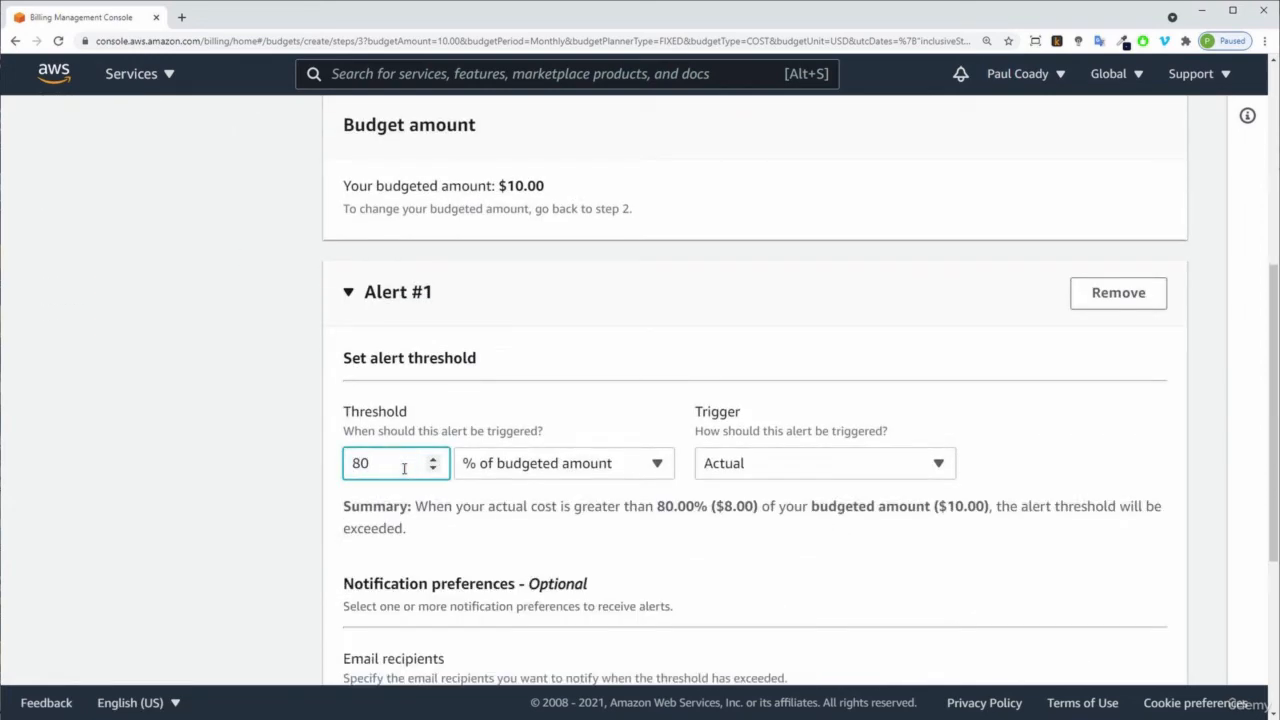
Review the threshold unit and trigger options for the alert, keeping Actual as the trigger.
click(659, 466)
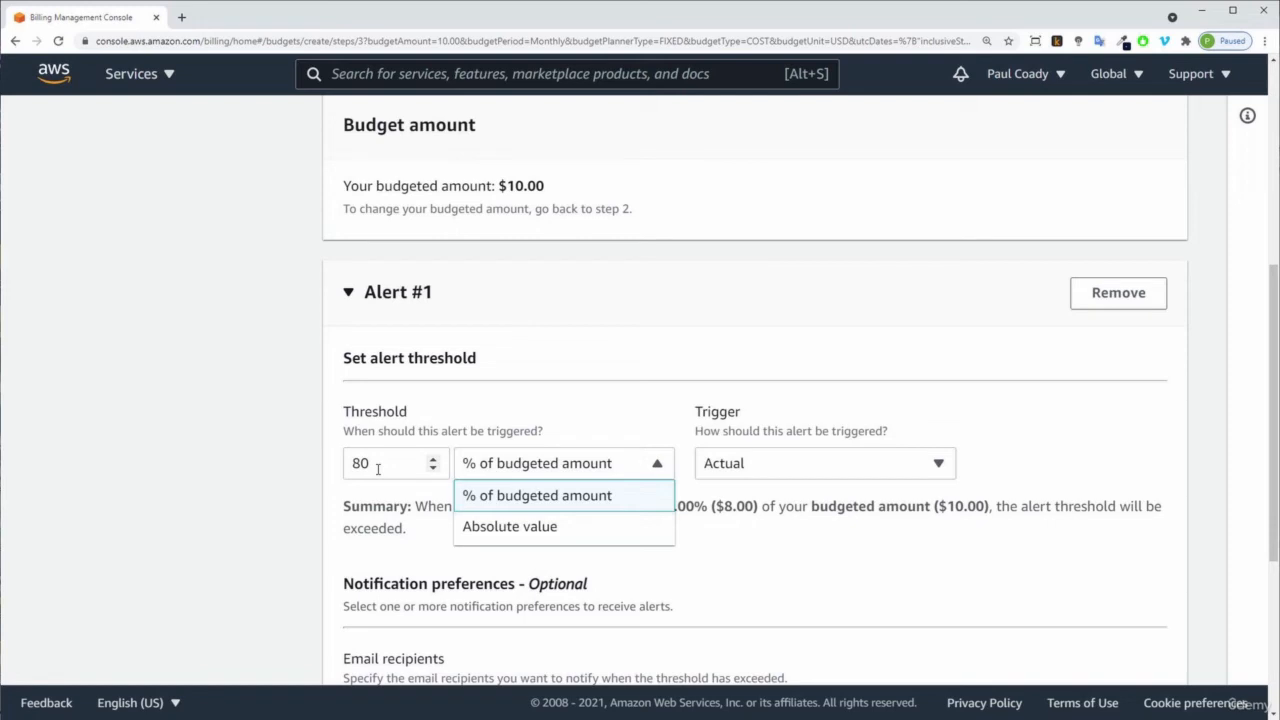
click(782, 532)
click(786, 474)
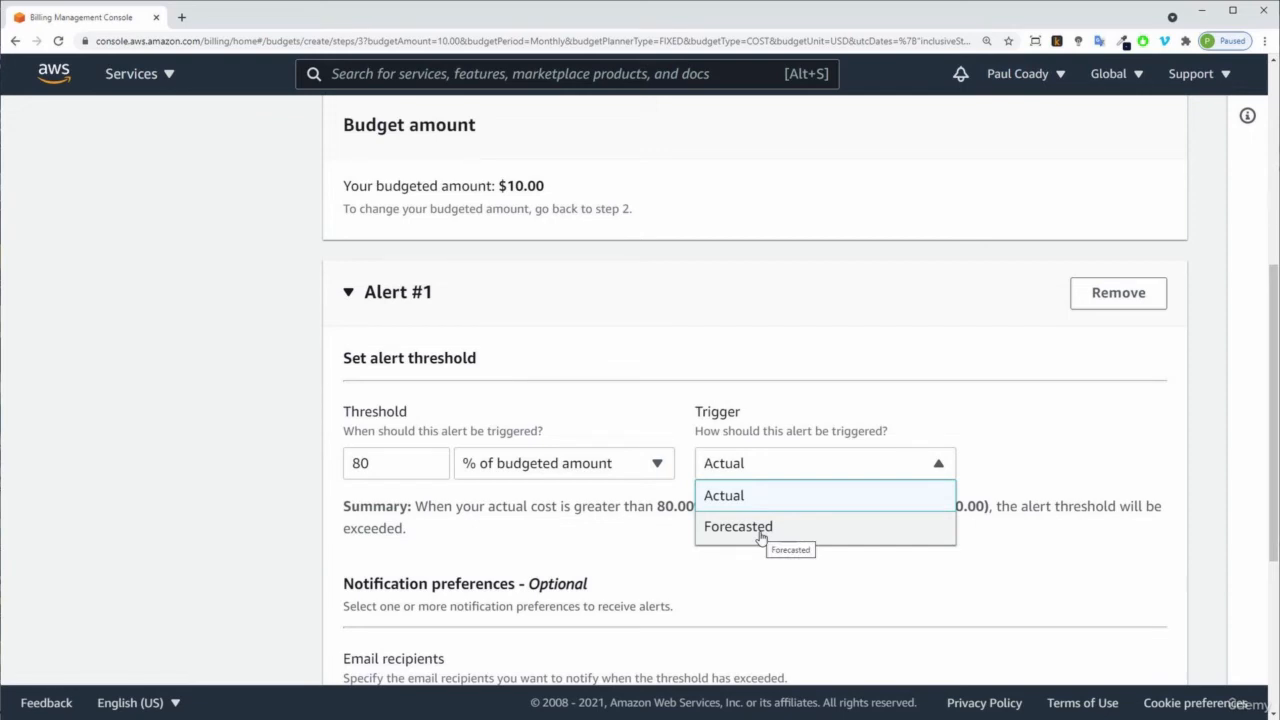
click(757, 496)
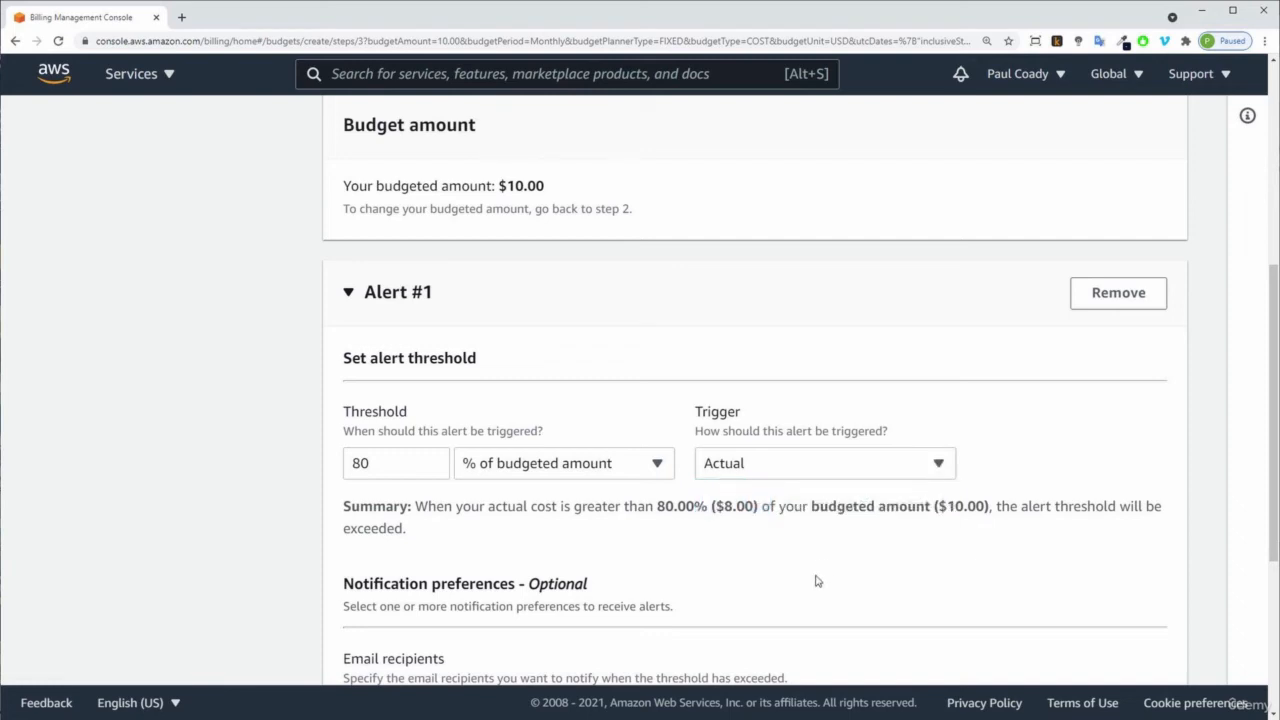
Enter the notification e-mail address as the alert recipient and continue to the Attach actions step.
scroll(836, 572, down, 1)
scroll(836, 572, down, 1)
scroll(820, 570, down, 1)
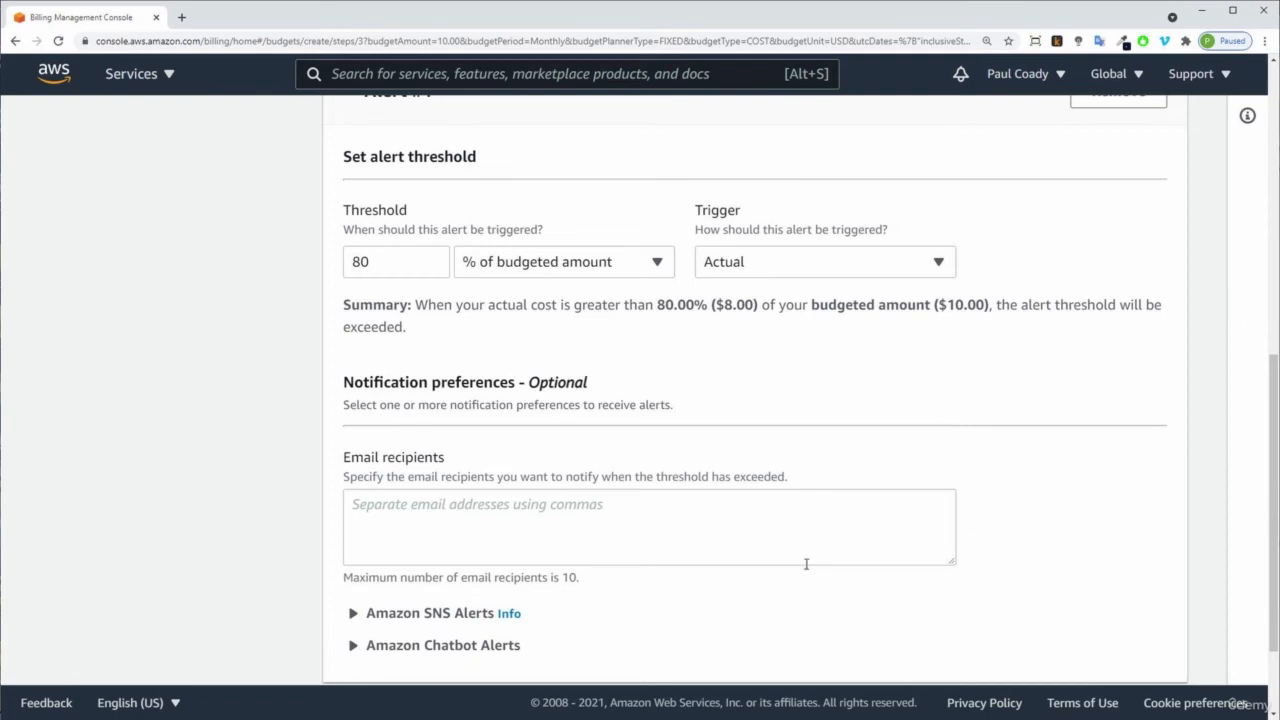
click(387, 511)
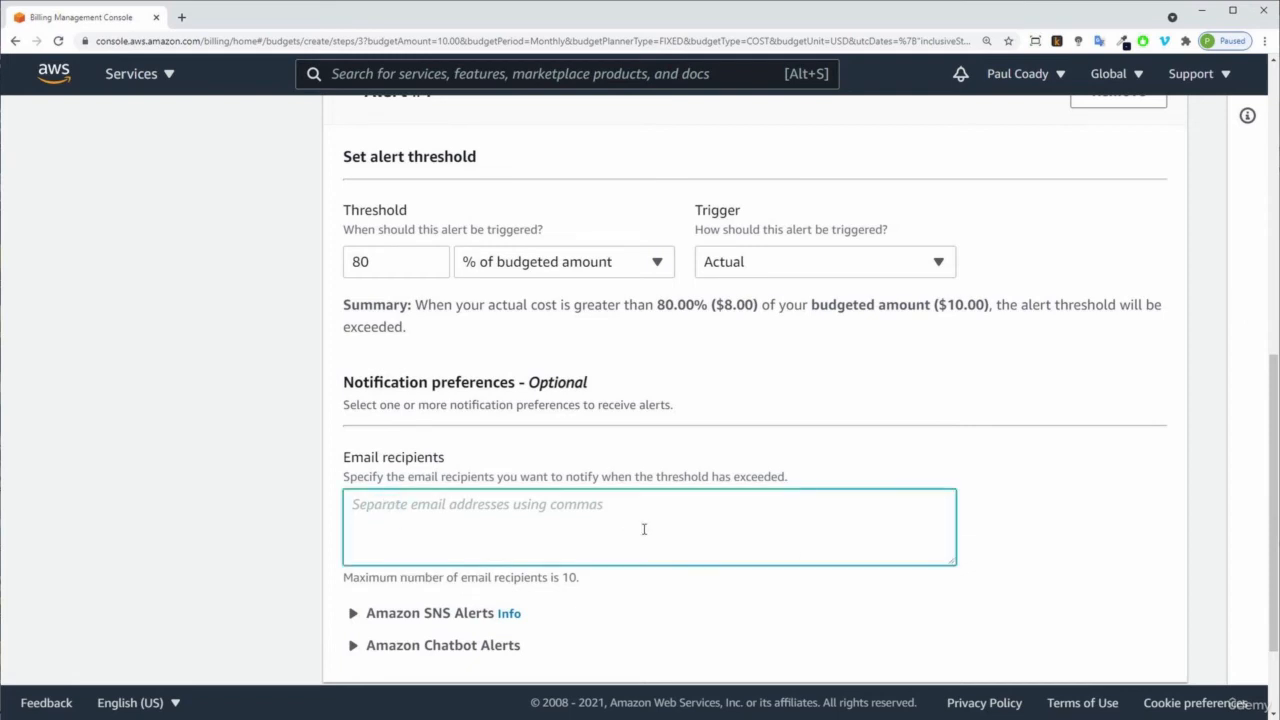
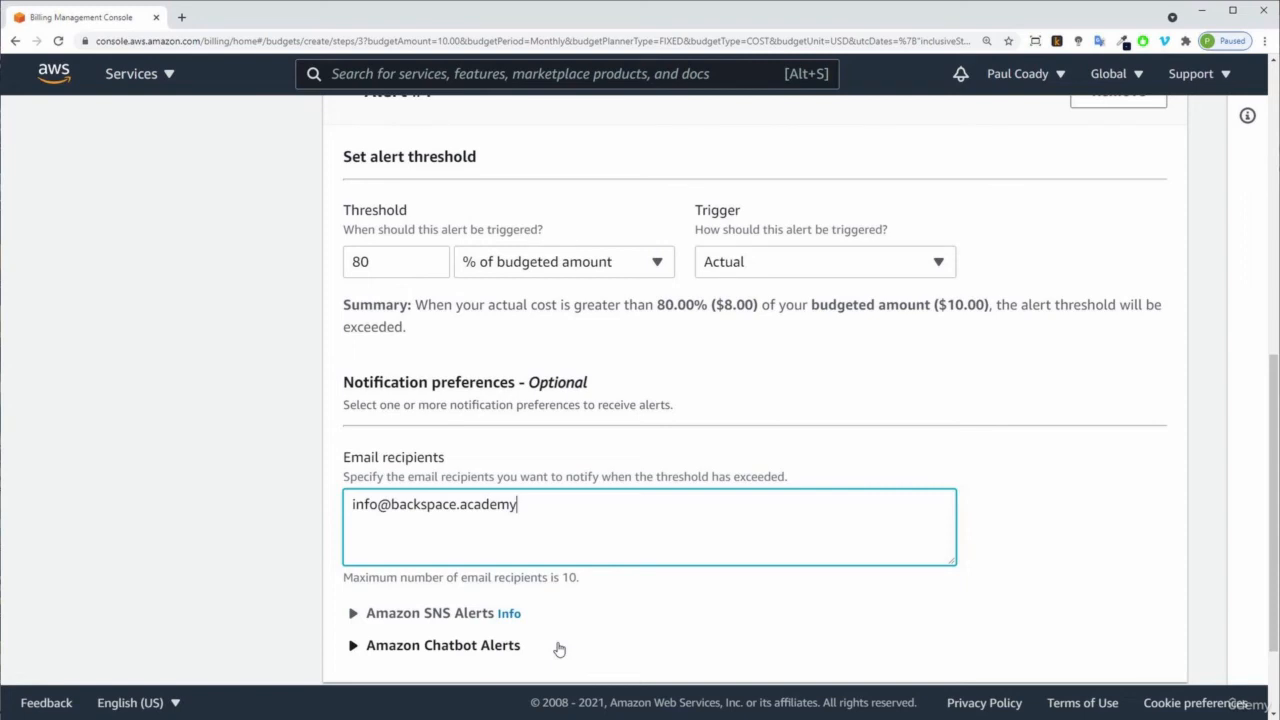
scroll(652, 612, down, 3)
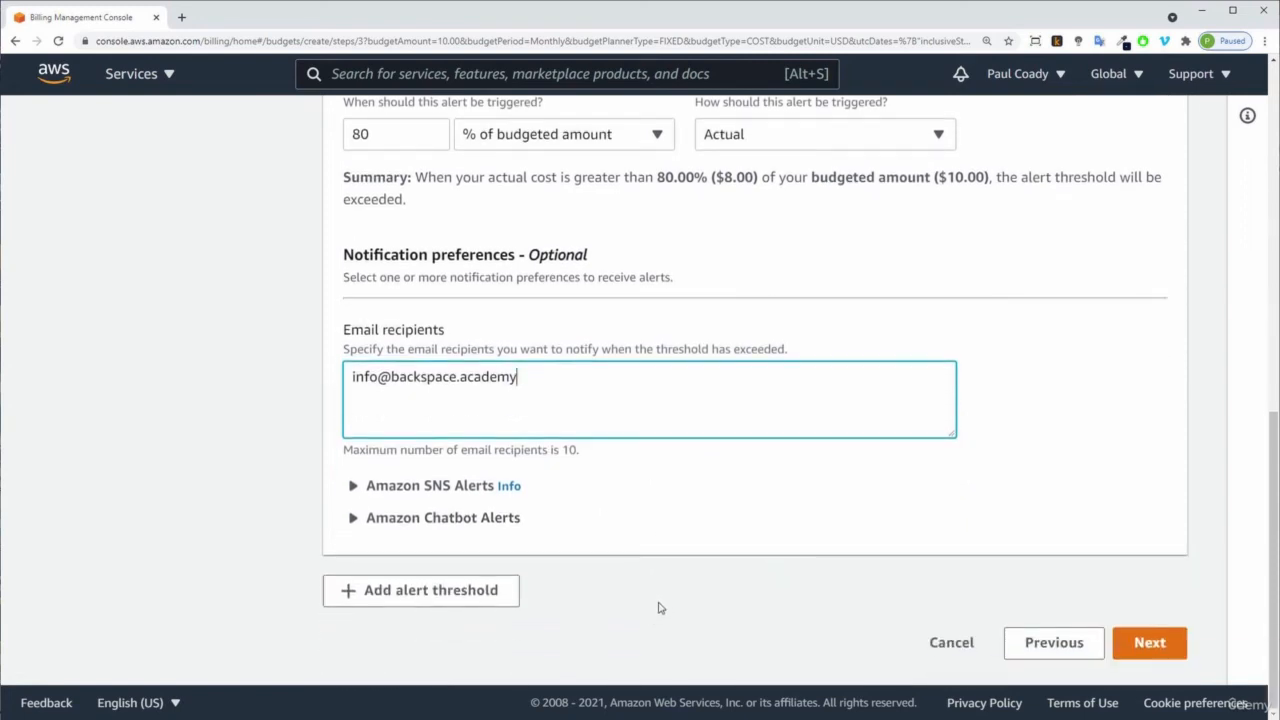
click(1147, 648)
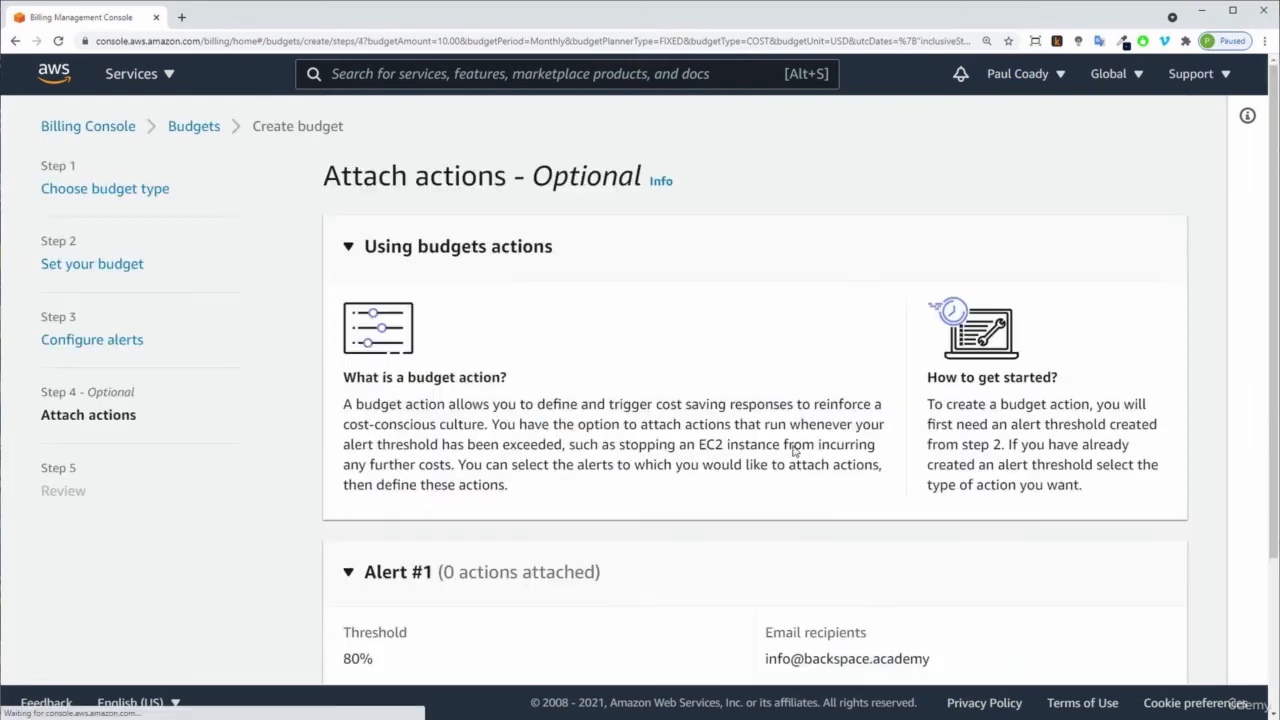
Skip the optional Attach actions step without adding any action and continue to the Review page.
scroll(805, 421, down, 1)
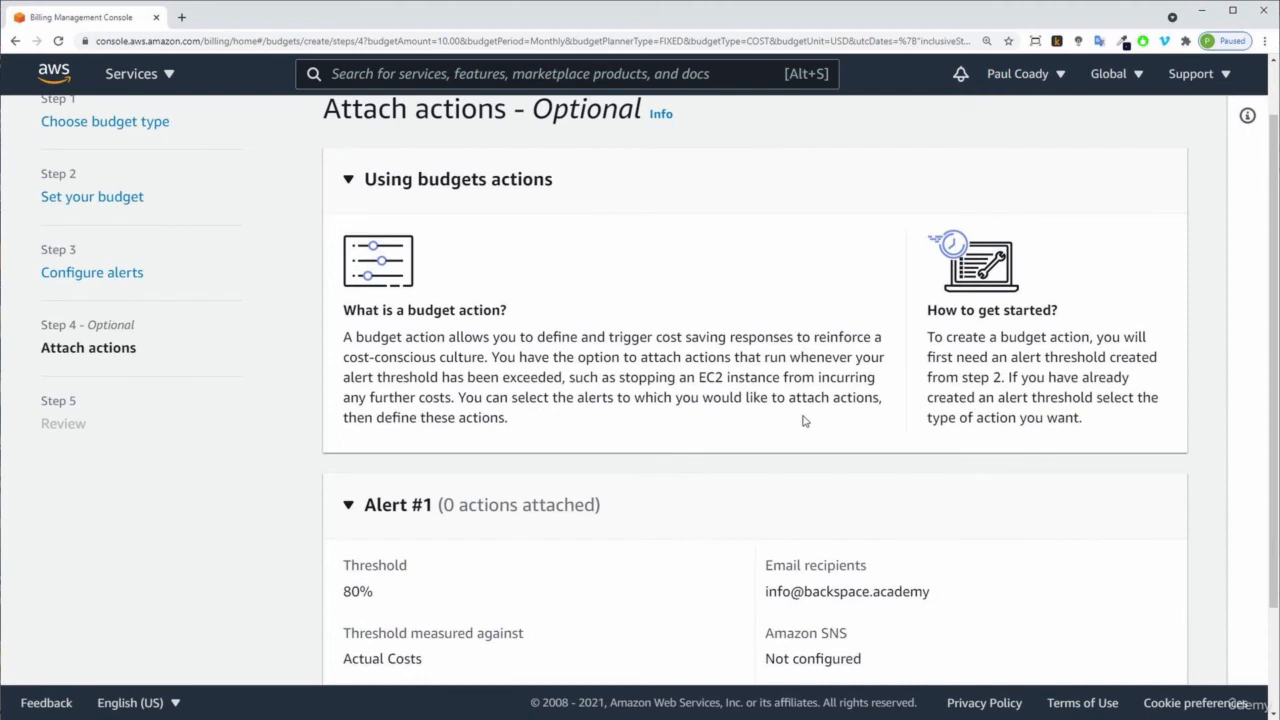
scroll(803, 421, down, 2)
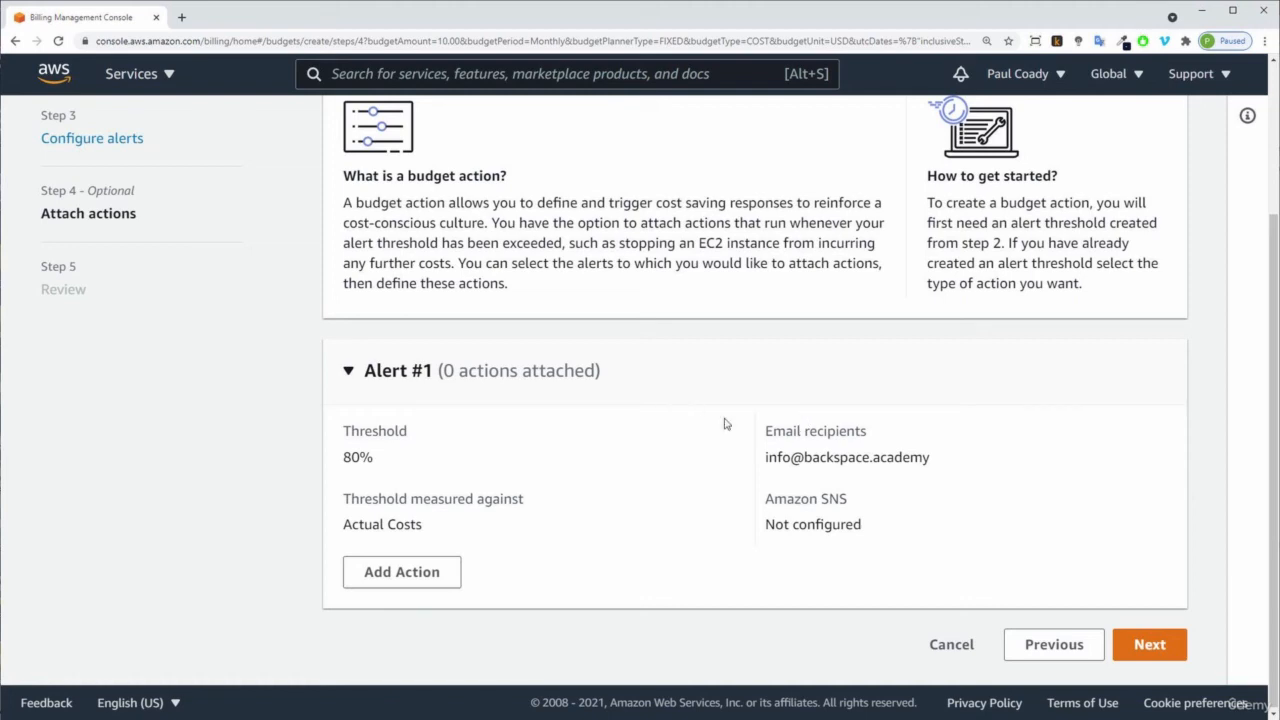
scroll(726, 423, up, 2)
scroll(726, 423, down, 2)
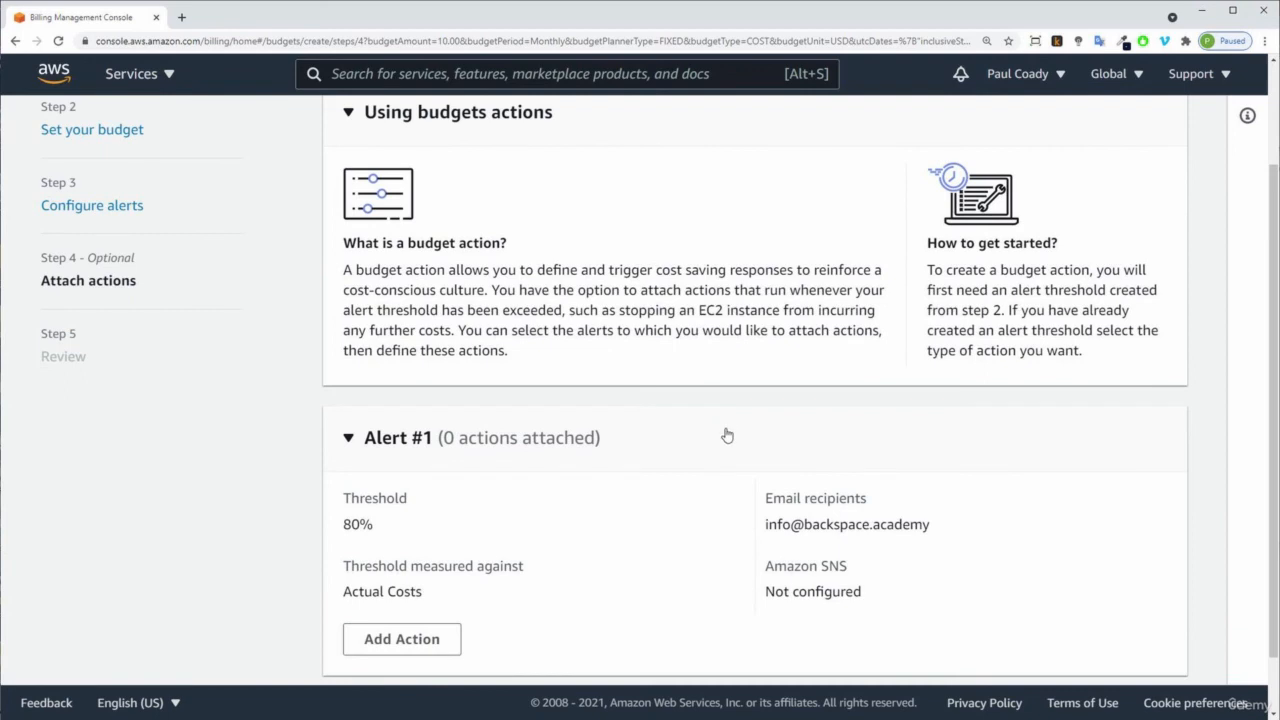
scroll(726, 435, down, 1)
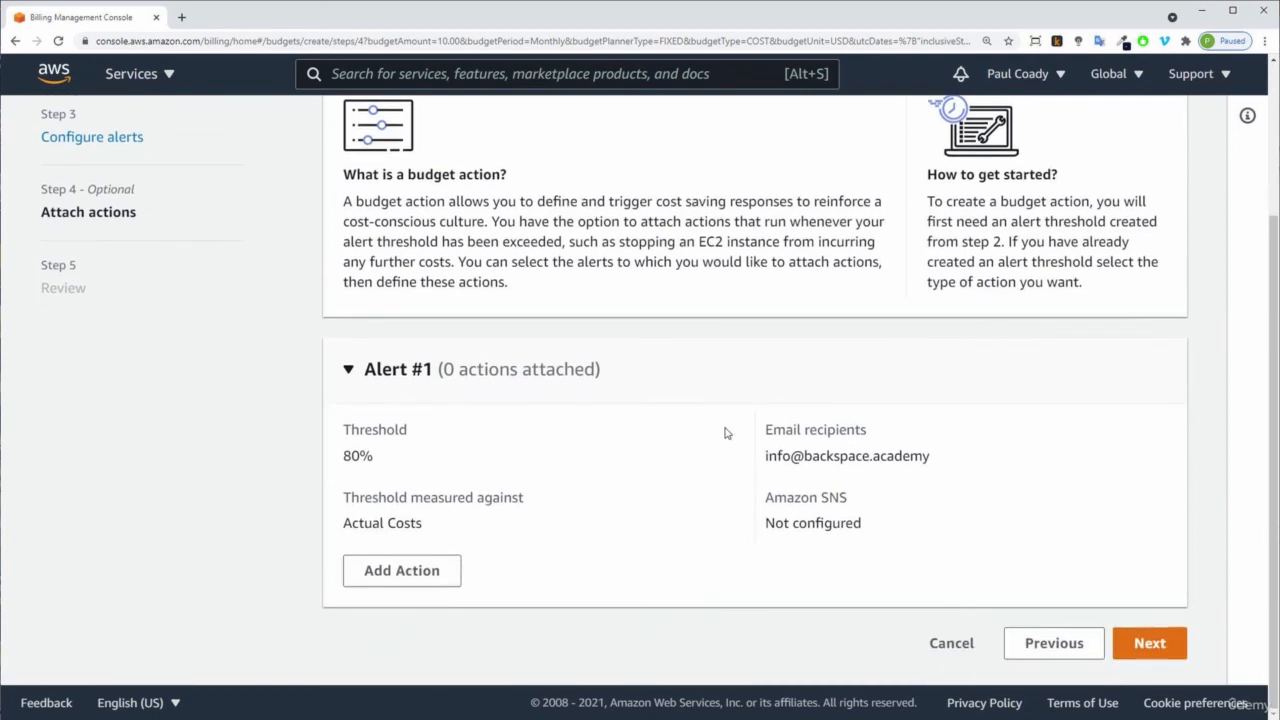
click(1150, 644)
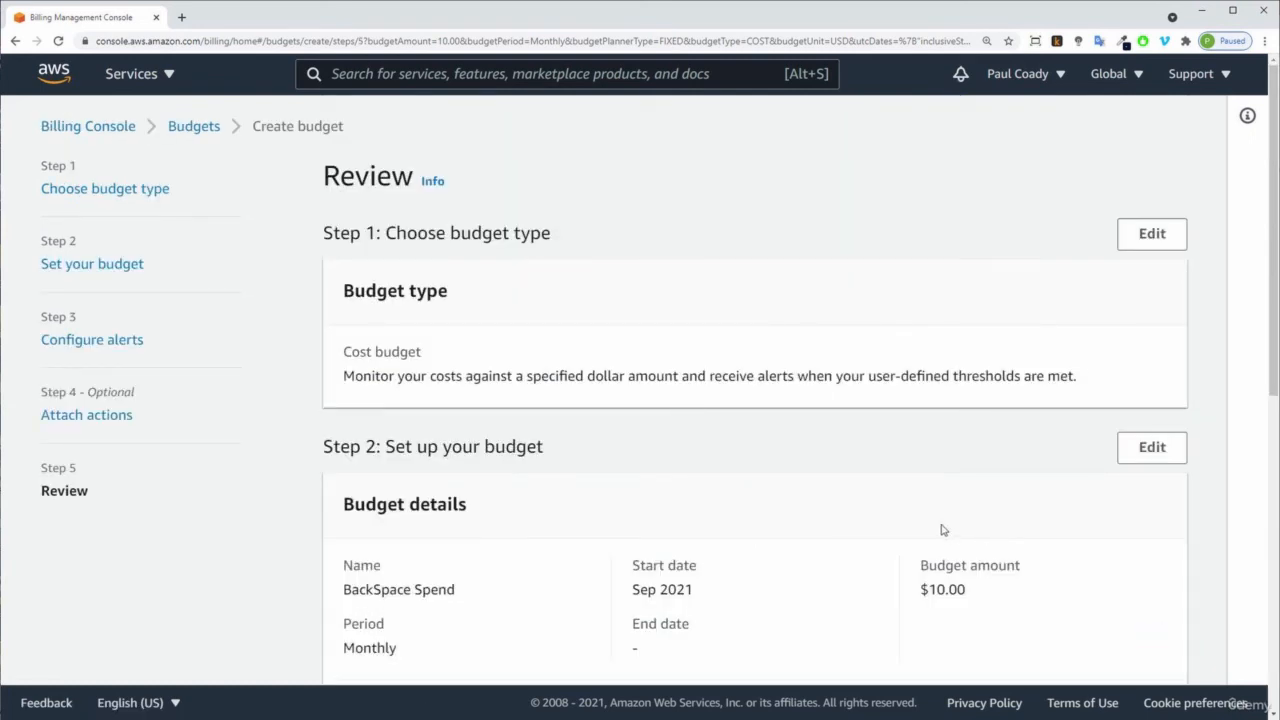
Review the budget details and alert settings, create the BackSpace Spend budget, and dismiss the confirmation banner.
scroll(942, 530, down, 2)
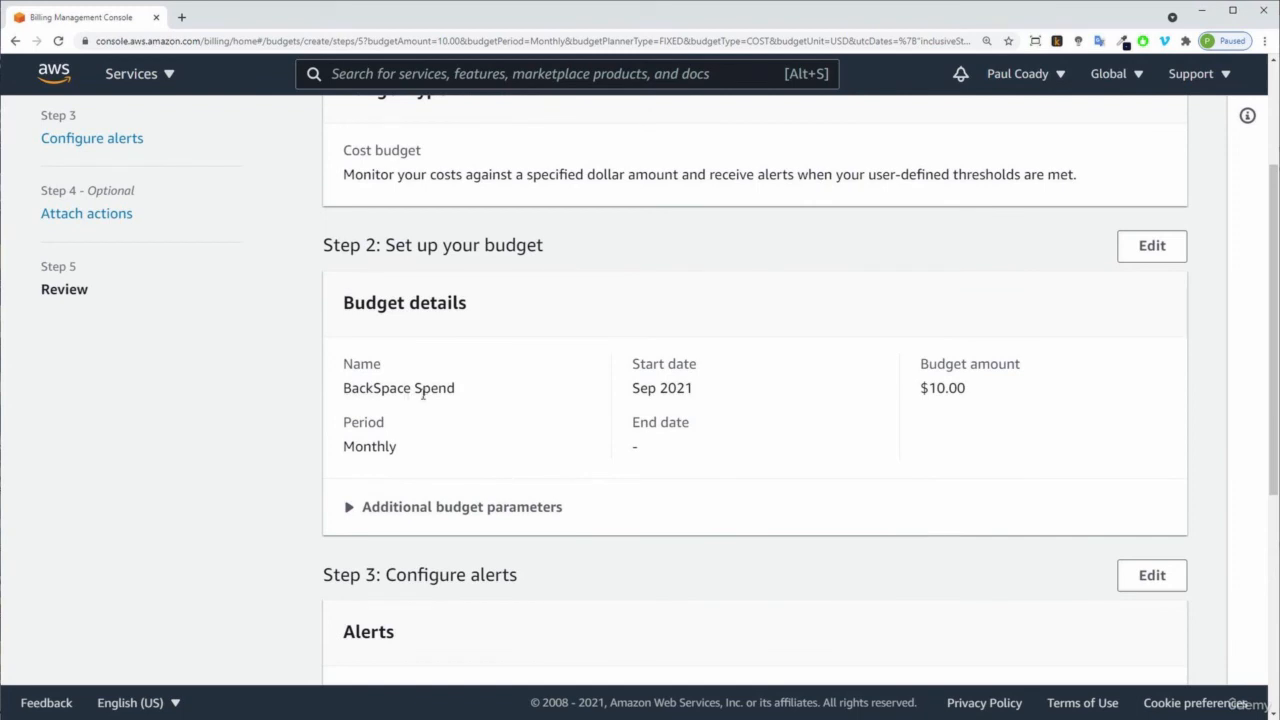
drag(924, 388, 983, 397)
scroll(955, 430, down, 3)
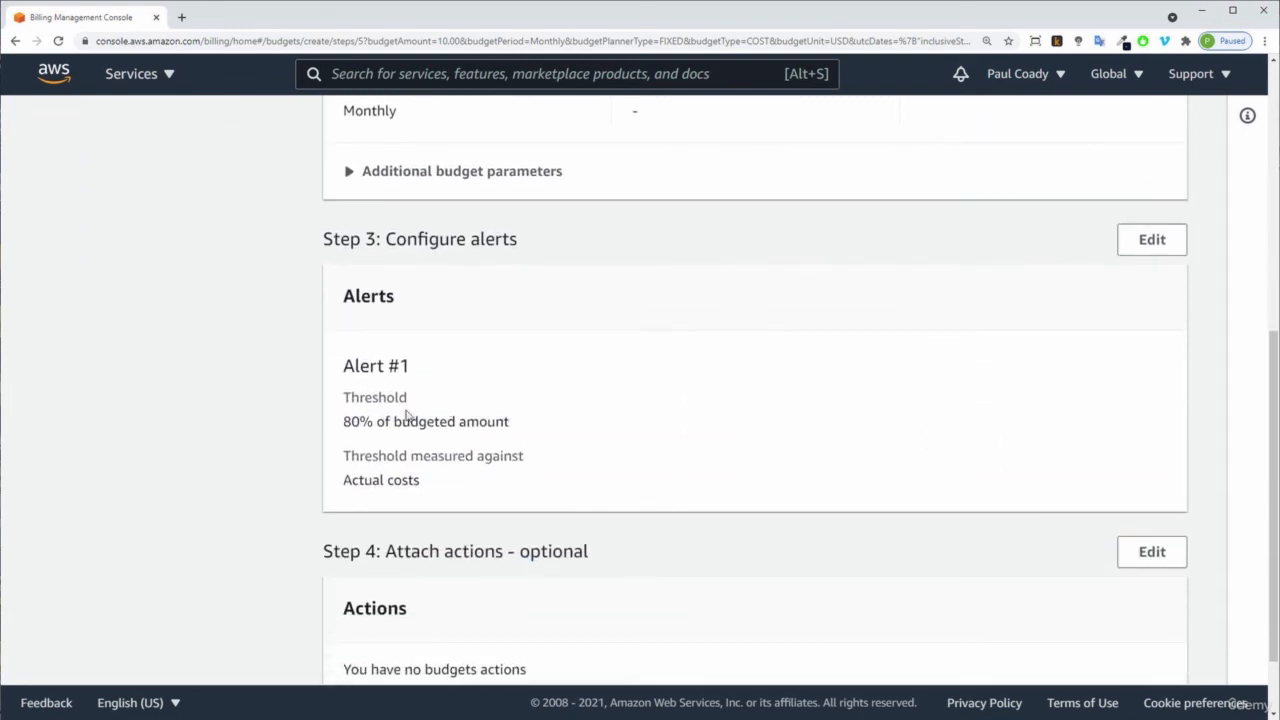
drag(343, 422, 513, 427)
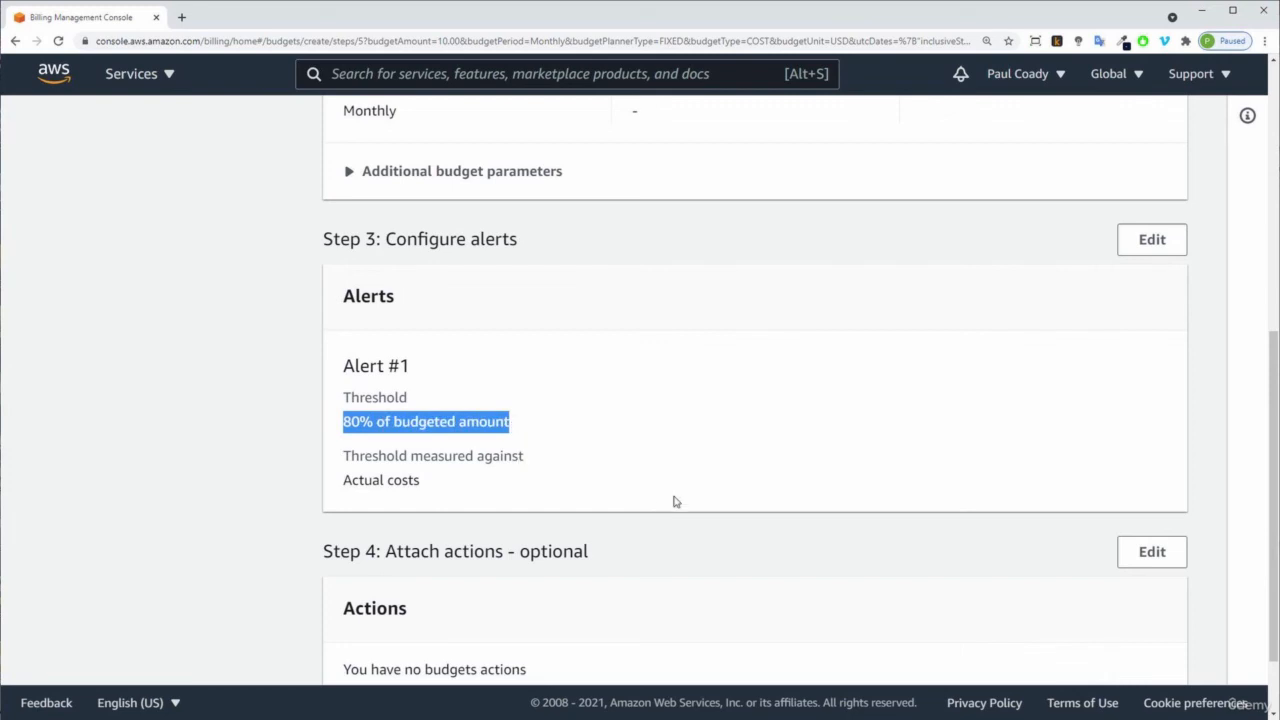
scroll(674, 500, down, 1)
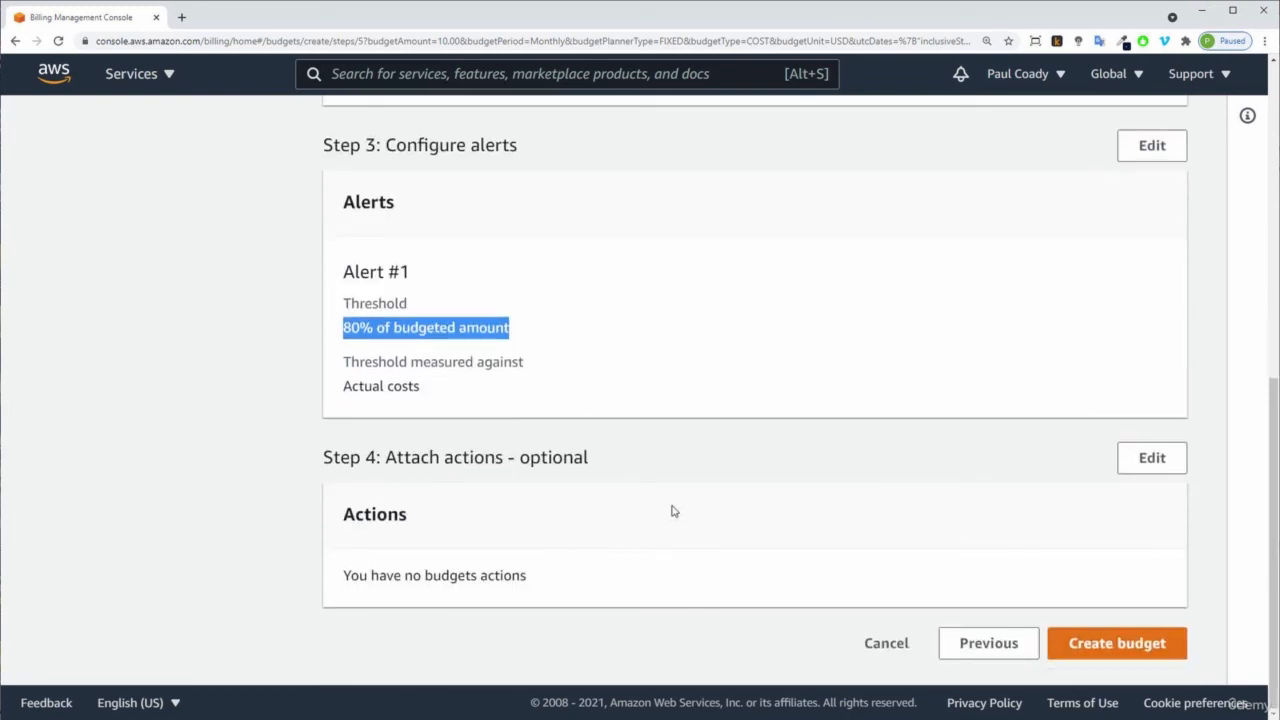
click(714, 450)
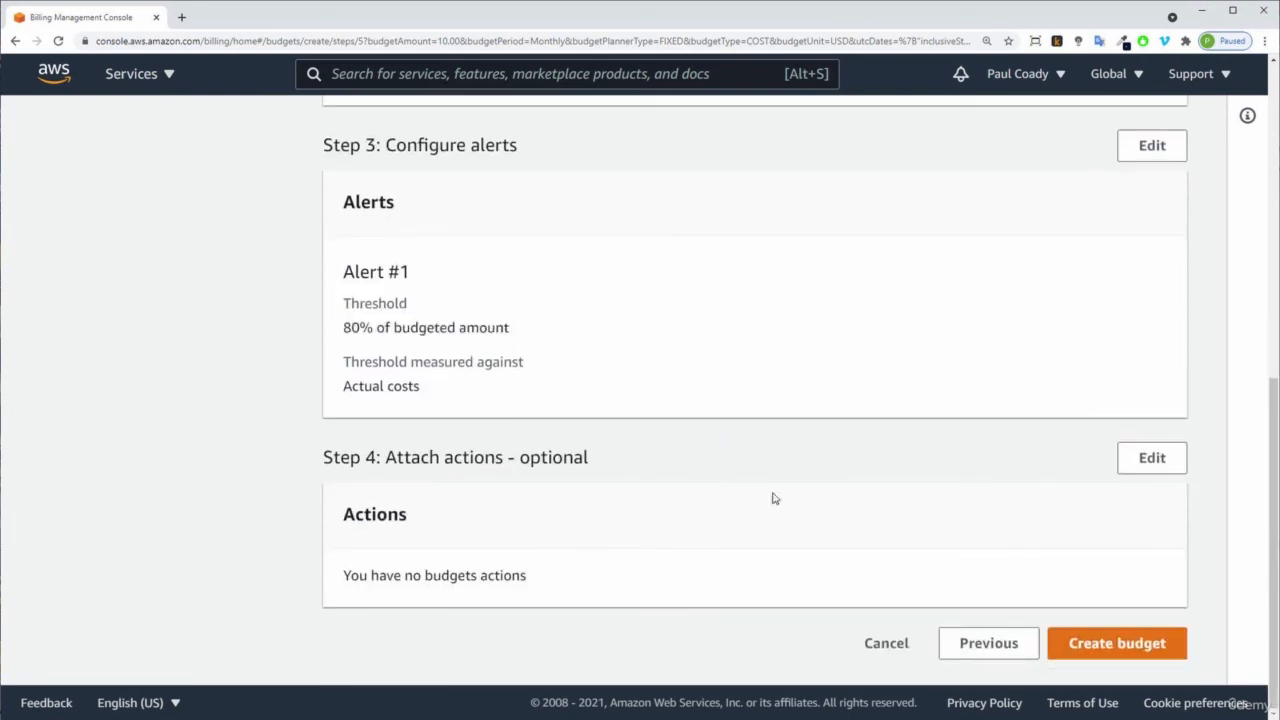
click(1133, 642)
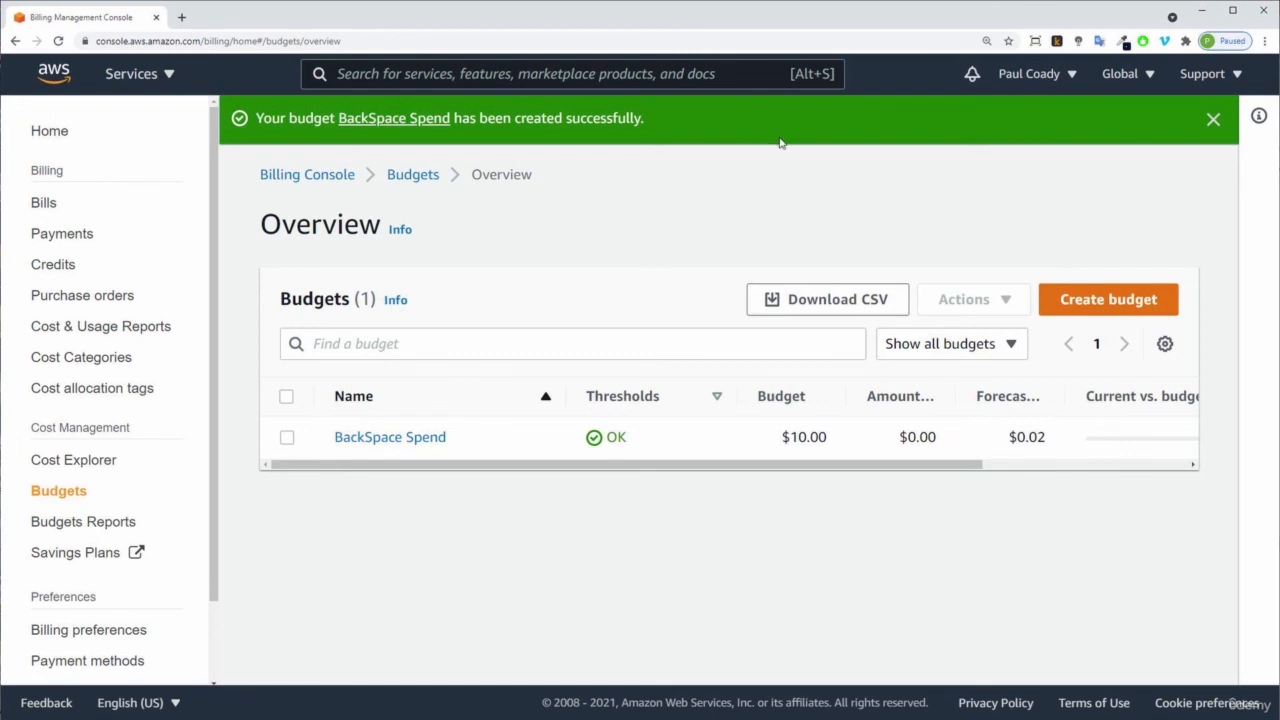
click(1213, 118)
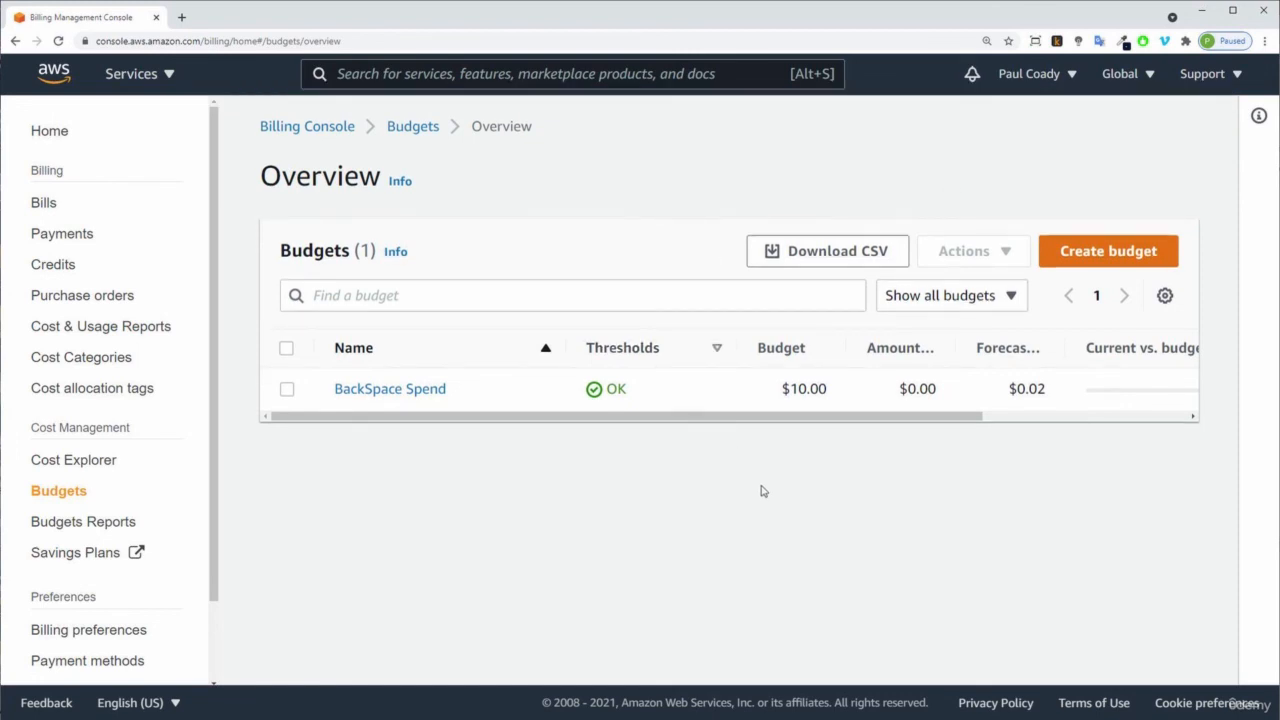